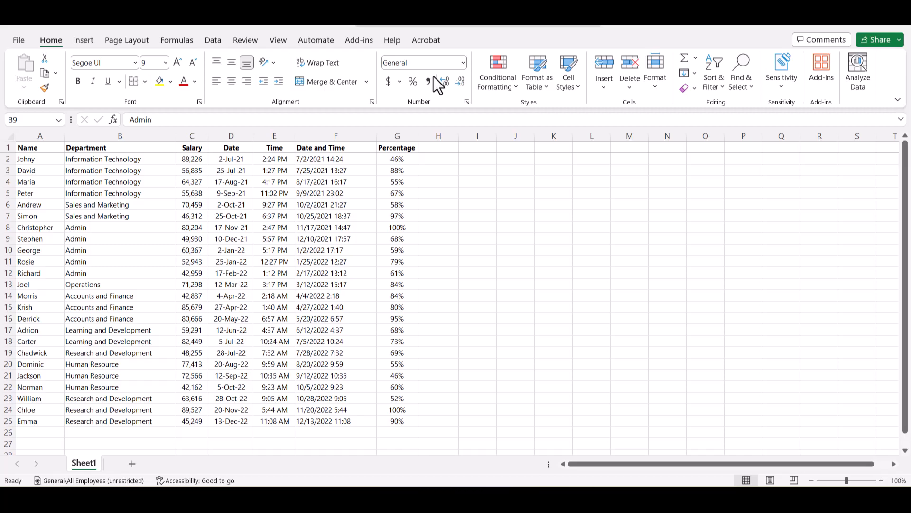
Load the range A1:G25 as a table with headers into Power Query and remove its automatic Changed Type step
left_click(350, 180)
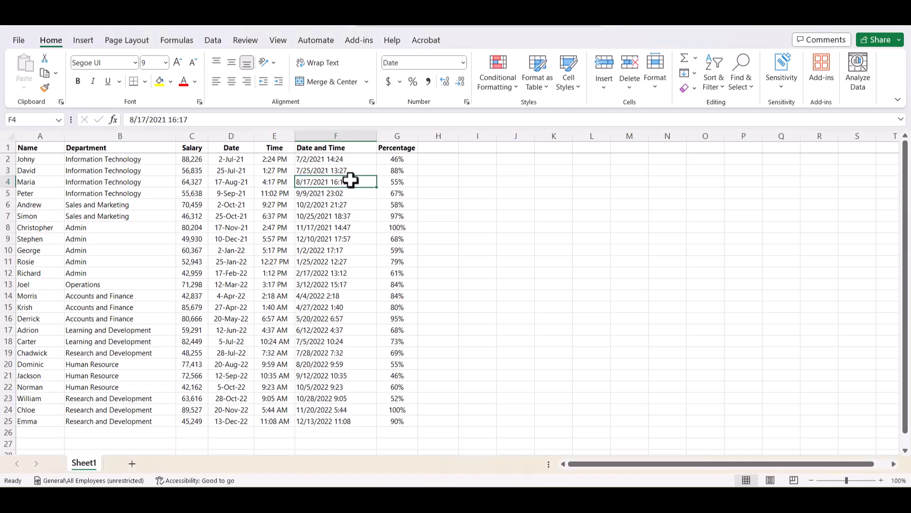
left_click(213, 42)
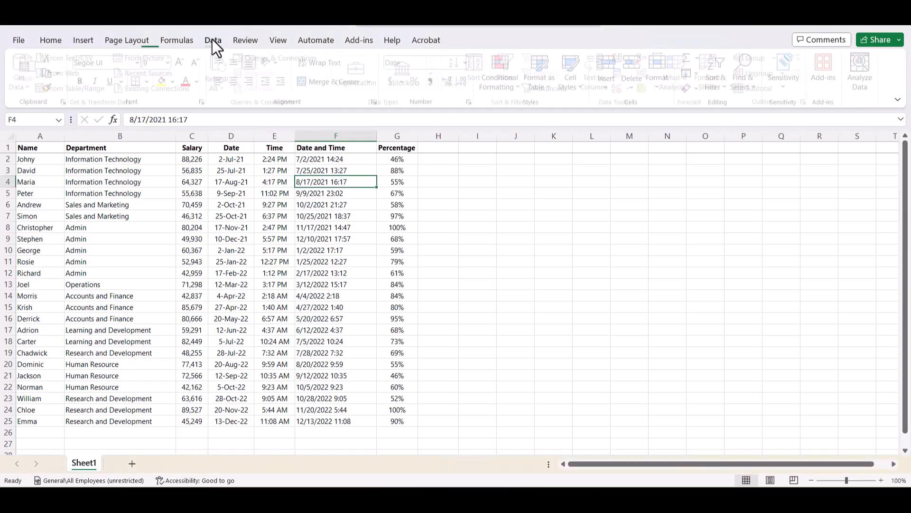
left_click(87, 90)
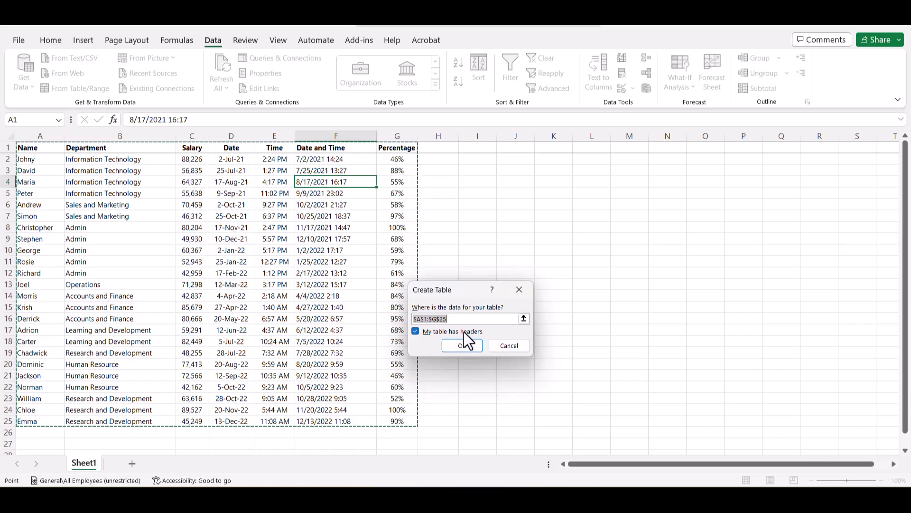
left_click(463, 345)
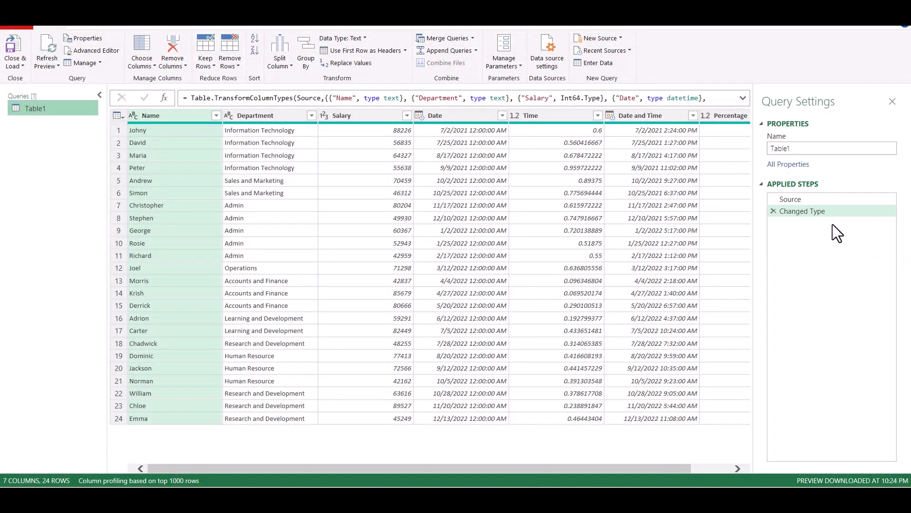
left_click(774, 210)
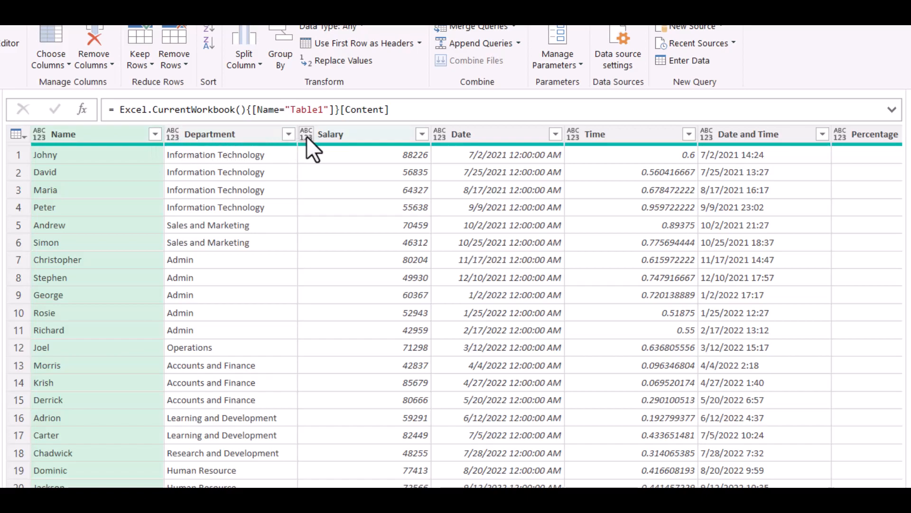
Set the data type of the Name and Department columns to Text
mouse_move(393, 147)
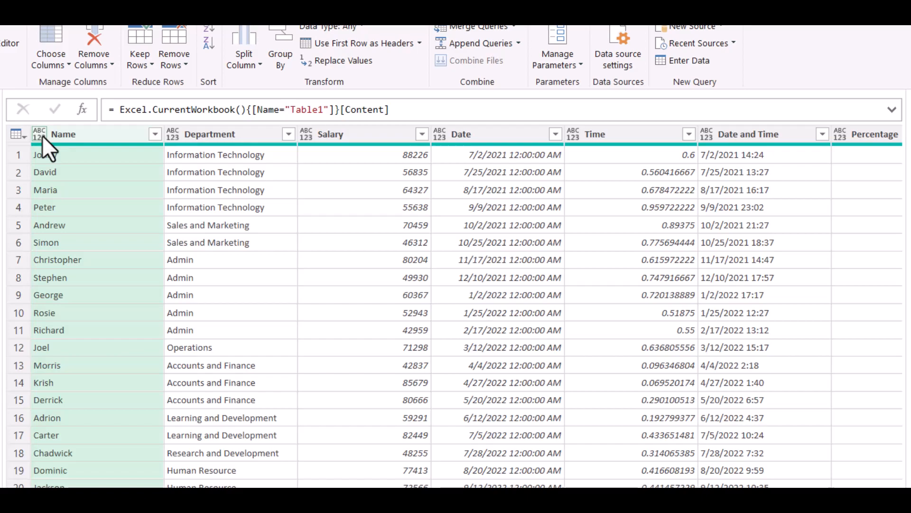
left_click(41, 134)
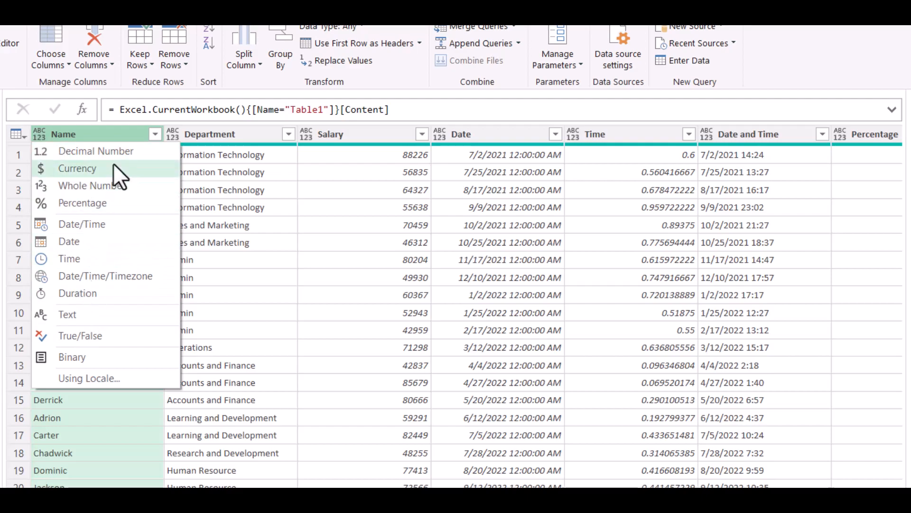
left_click(92, 317)
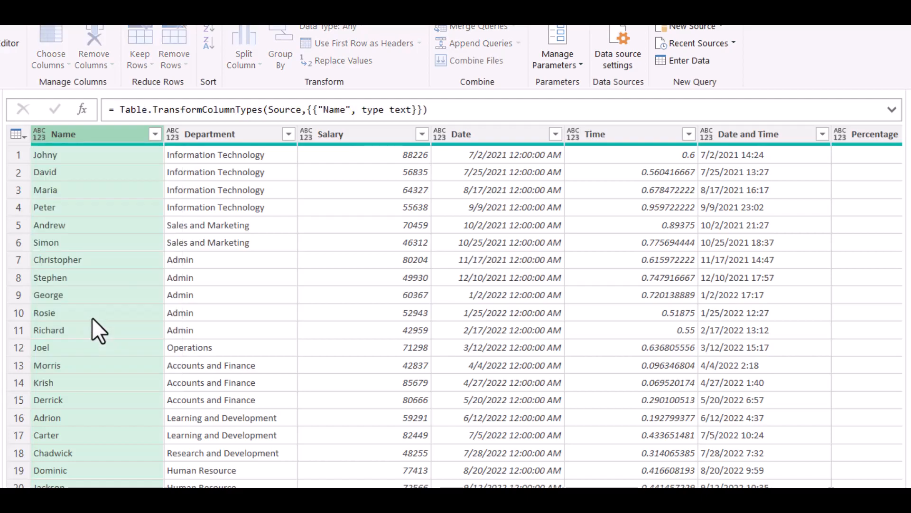
left_click(174, 135)
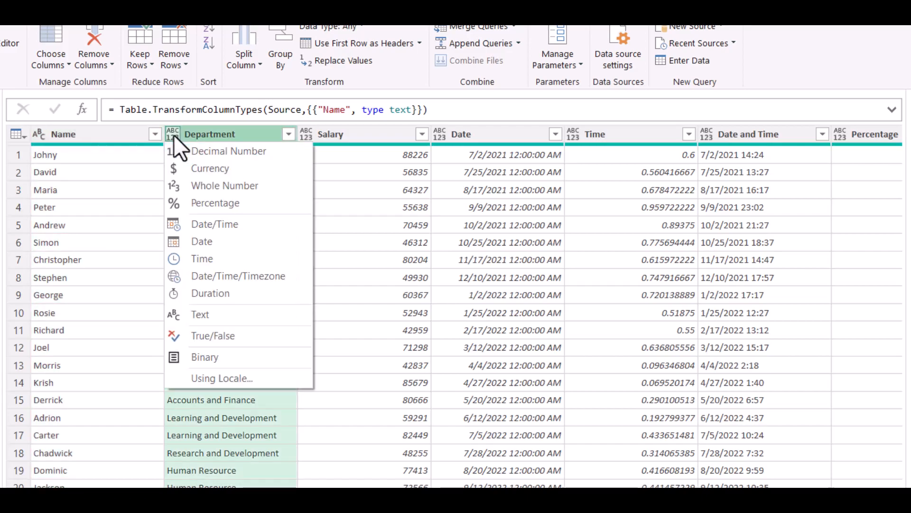
left_click(205, 313)
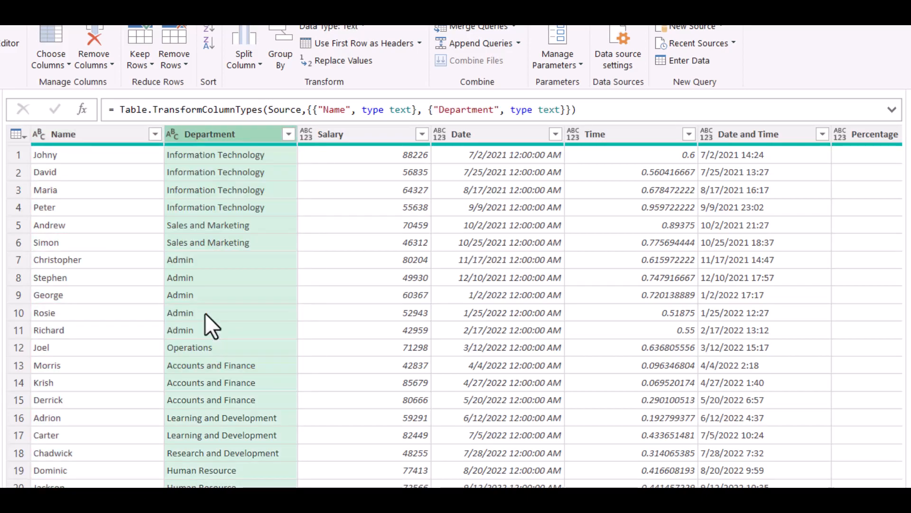
Set the Salary column's data type to Decimal Number and replace that conversion with Whole Number
left_click(309, 137)
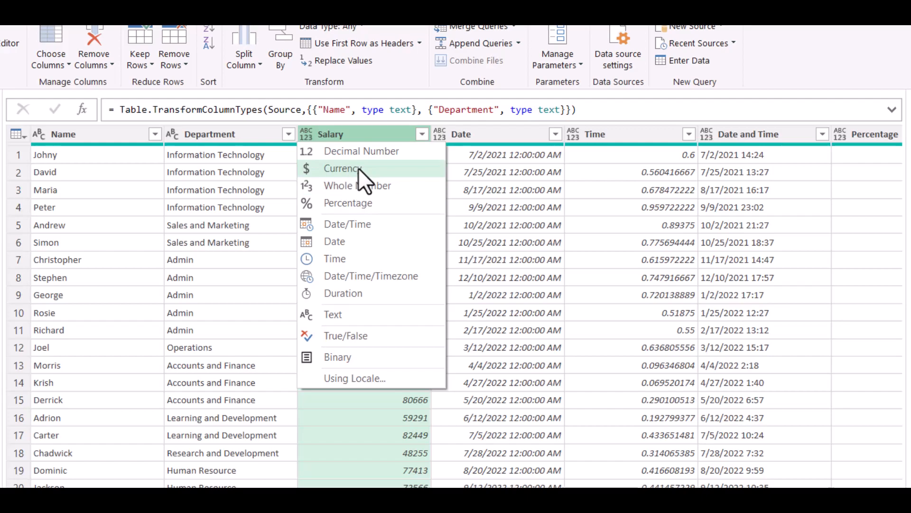
left_click(379, 154)
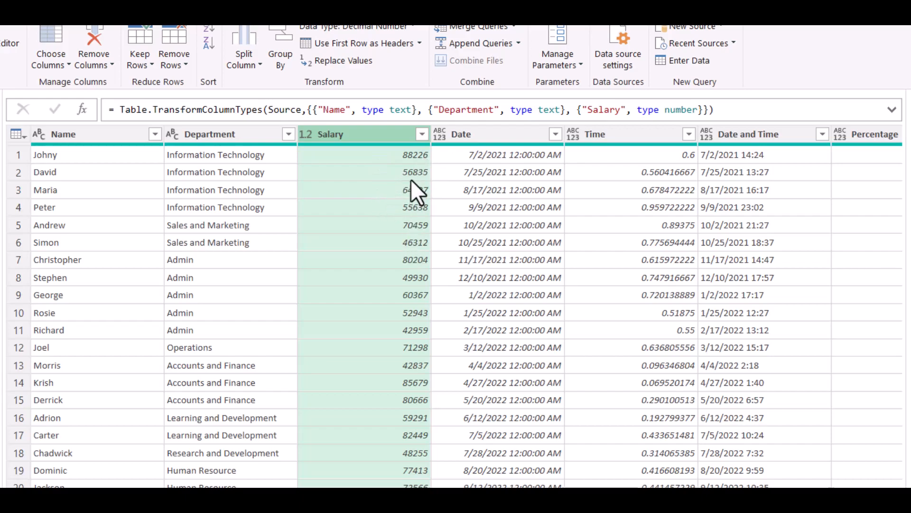
left_click(305, 133)
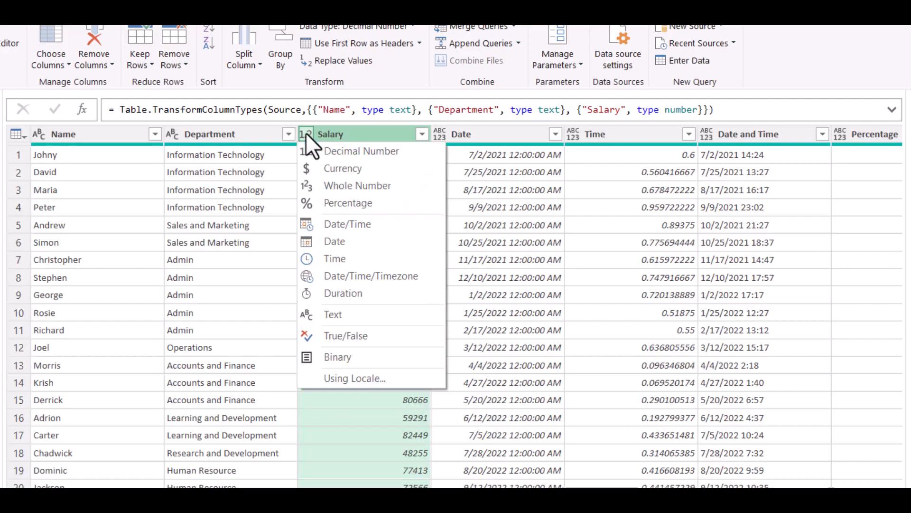
left_click(346, 186)
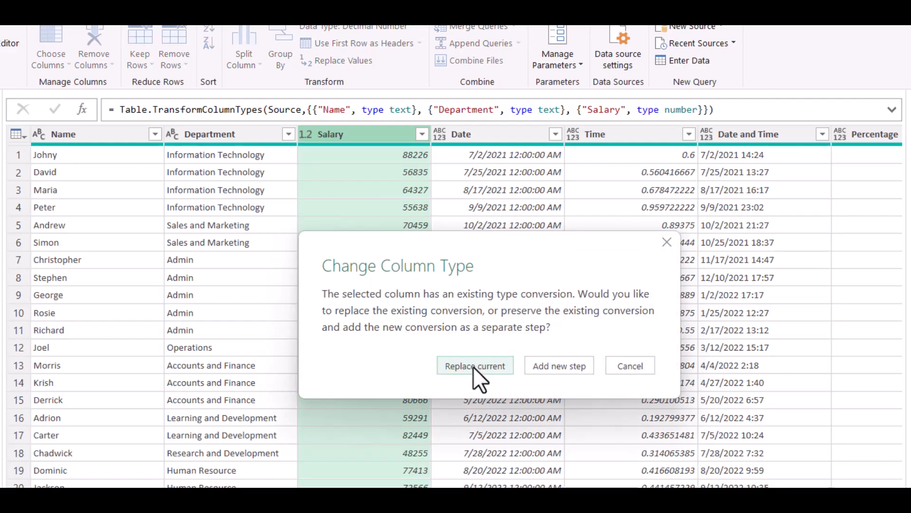
left_click(473, 367)
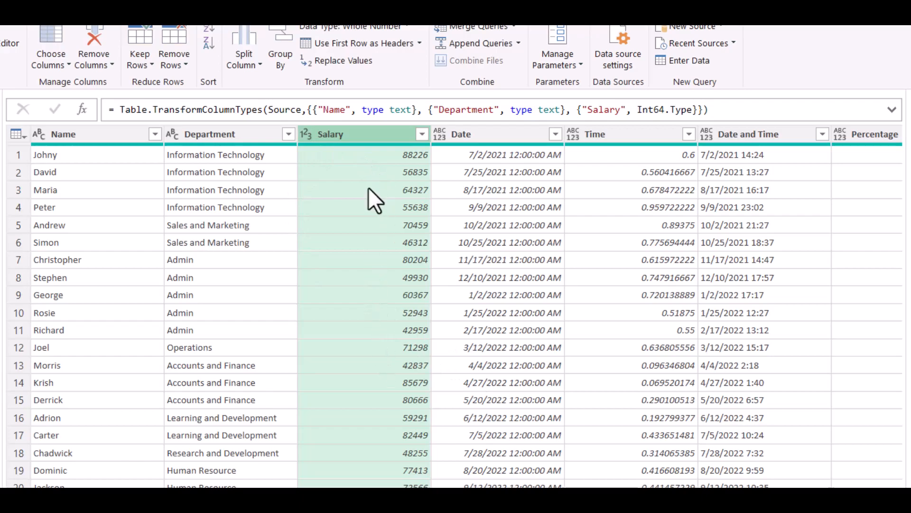
Change the Salary column's data type to Currency, replacing the existing conversion
left_click(306, 132)
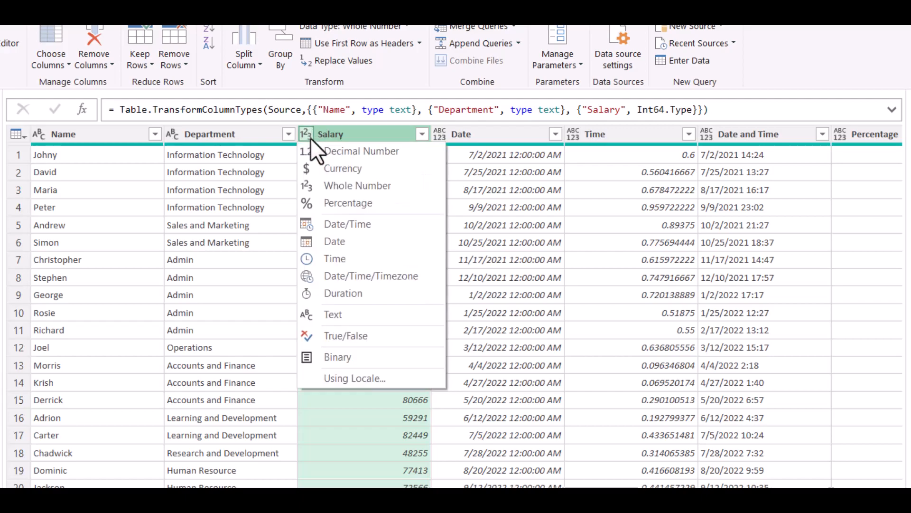
left_click(356, 172)
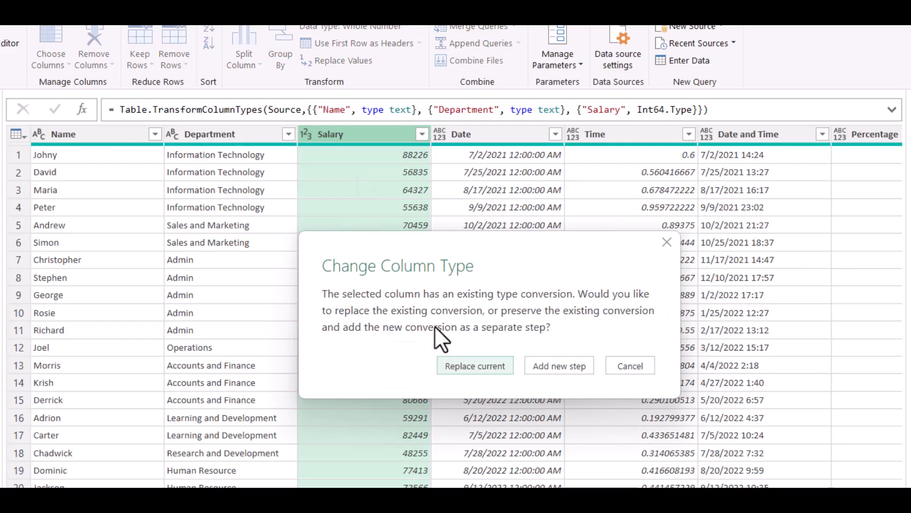
left_click(471, 365)
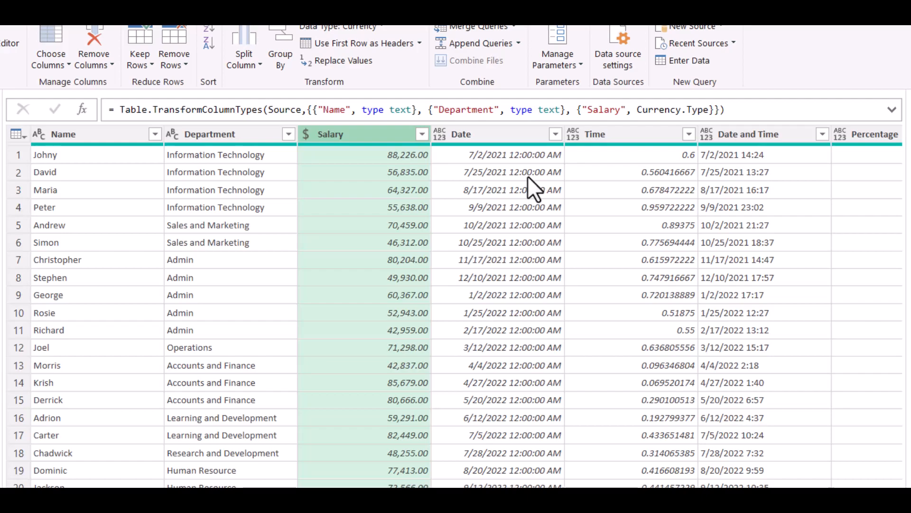
Set the Date column's data type to Date and the Time column's data type to Time
left_click(440, 133)
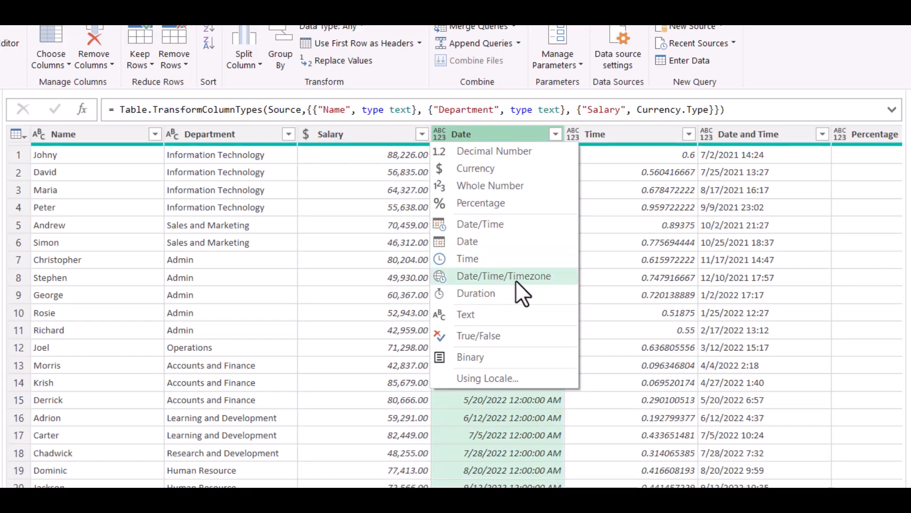
left_click(491, 240)
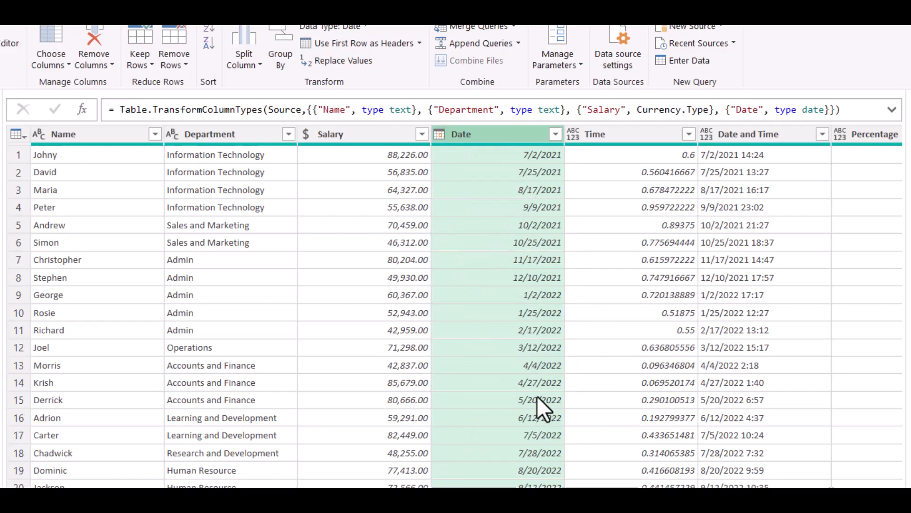
left_click(627, 135)
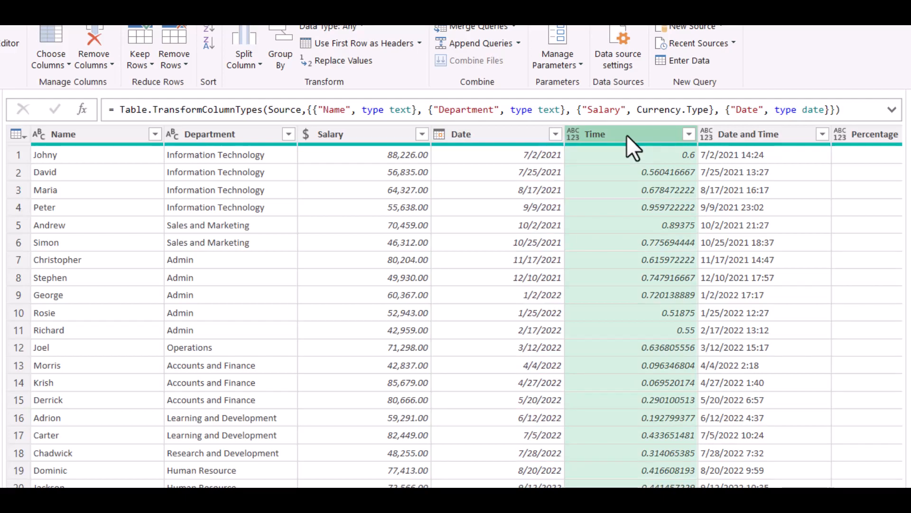
left_click(574, 134)
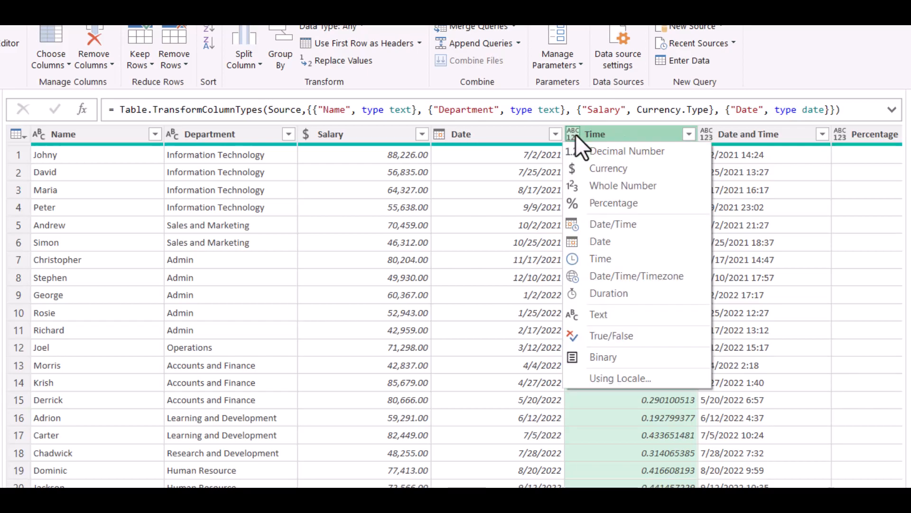
left_click(628, 259)
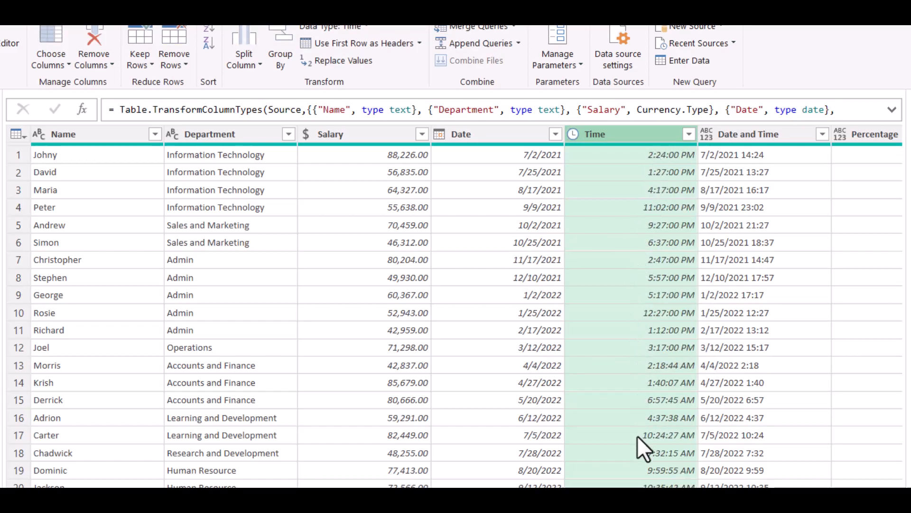
Set the Date and Time column to the Date/Time type and the Percentage column to the Percentage type
left_click(707, 134)
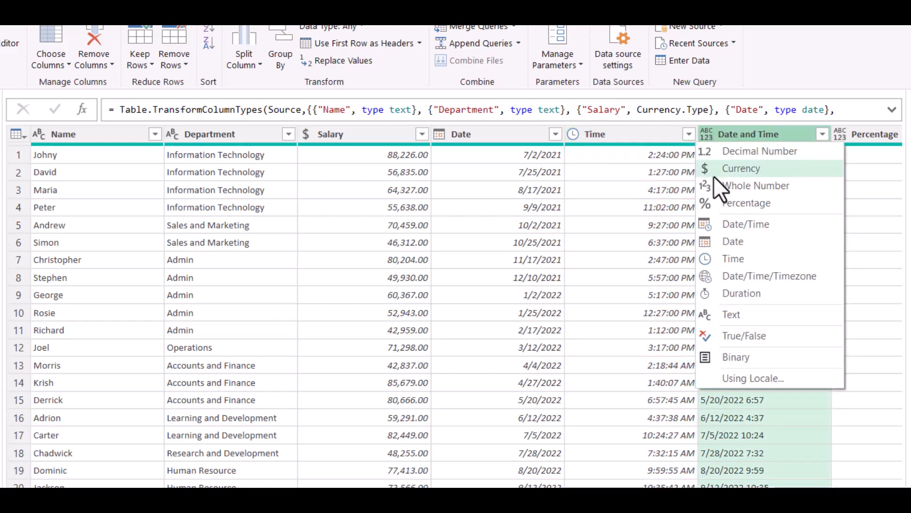
left_click(757, 224)
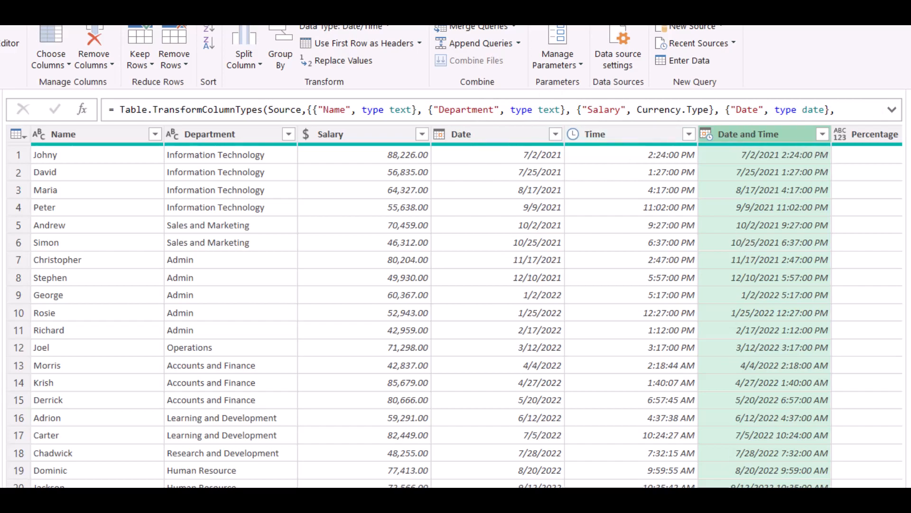
scroll(456, 308, "right", 2)
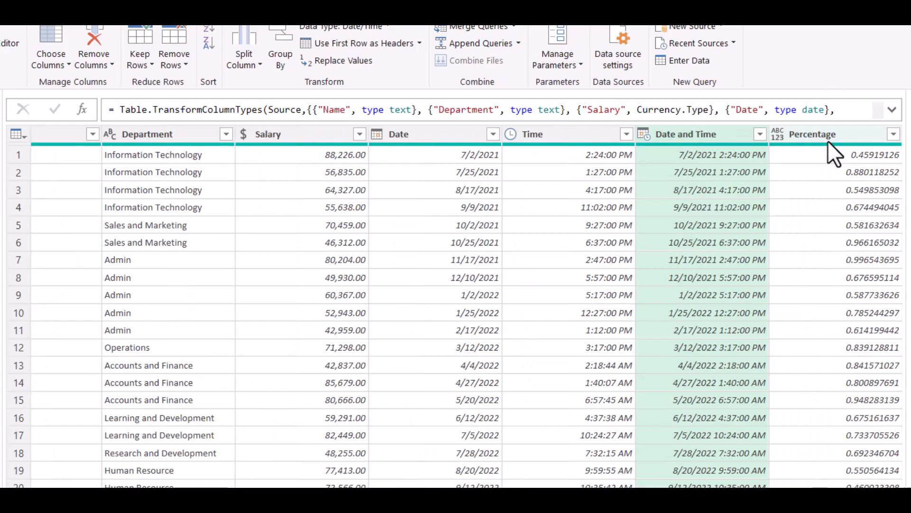
left_click(782, 133)
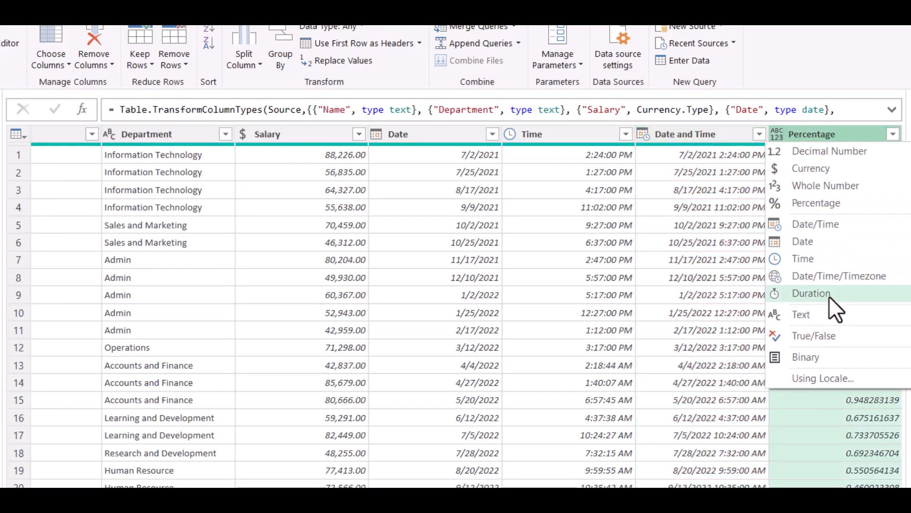
left_click(831, 206)
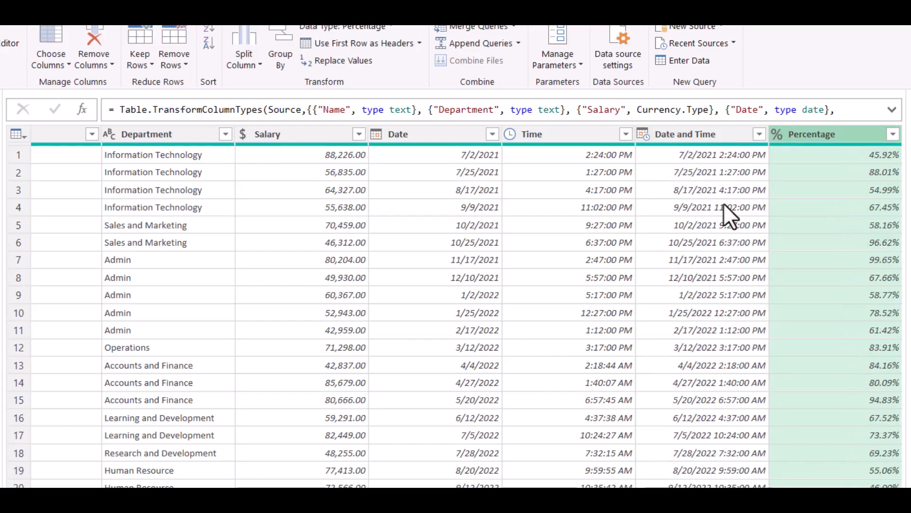
scroll(347, 222, "left", 2)
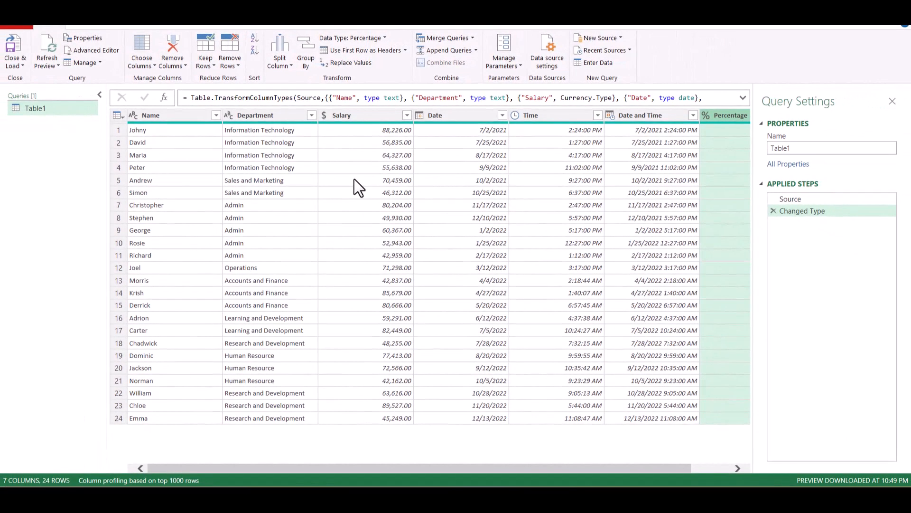
Remove the Changed Type step from the query and automatically detect the data types of all columns
left_click(773, 211)
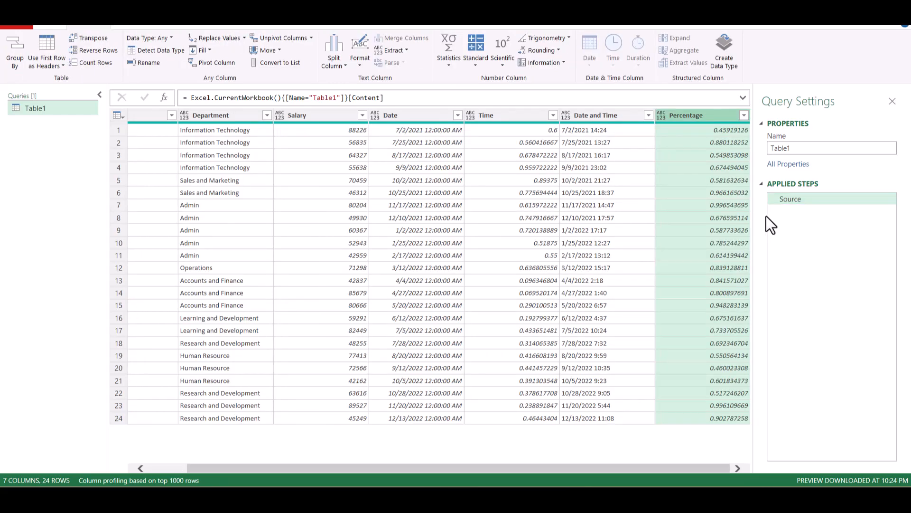
scroll(346, 185, "left", 2)
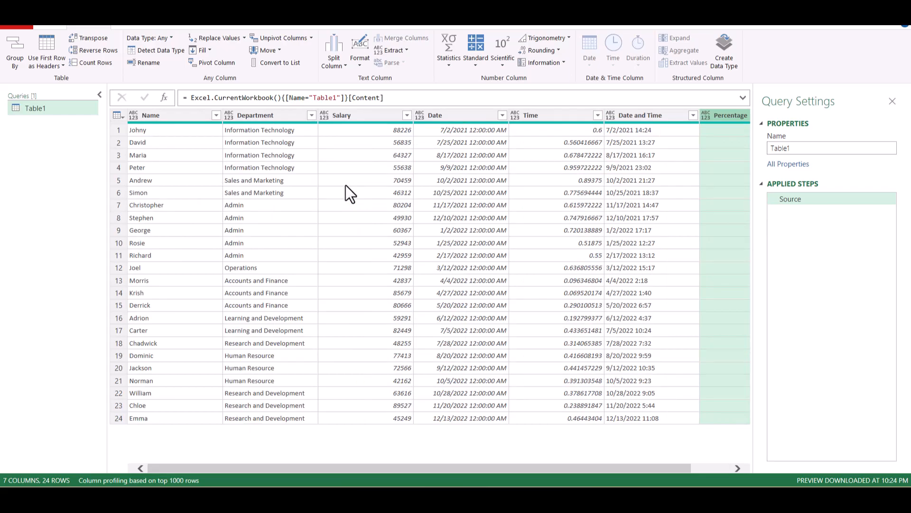
left_click(289, 169)
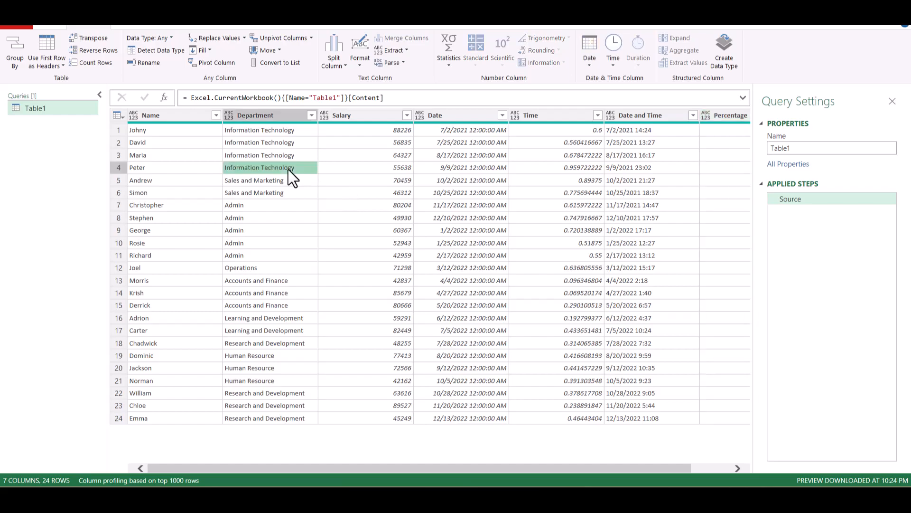
key("ctrl+a")
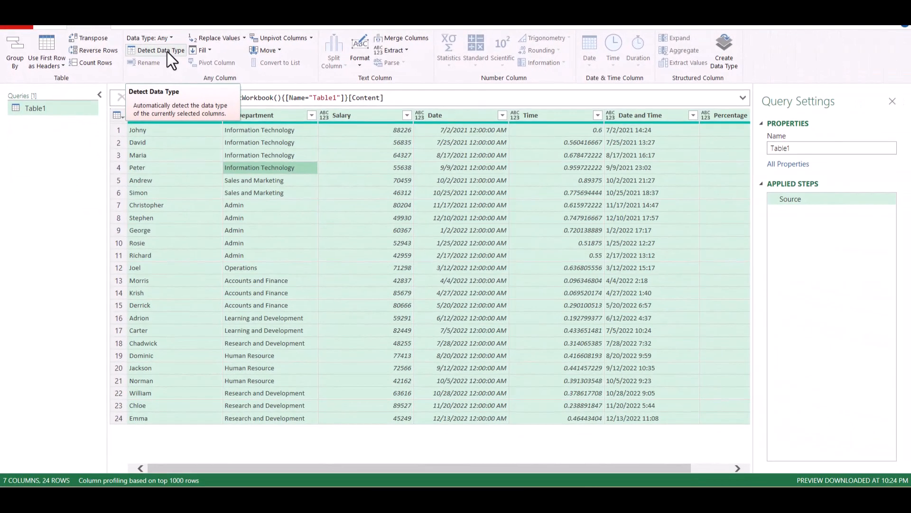
left_click(167, 53)
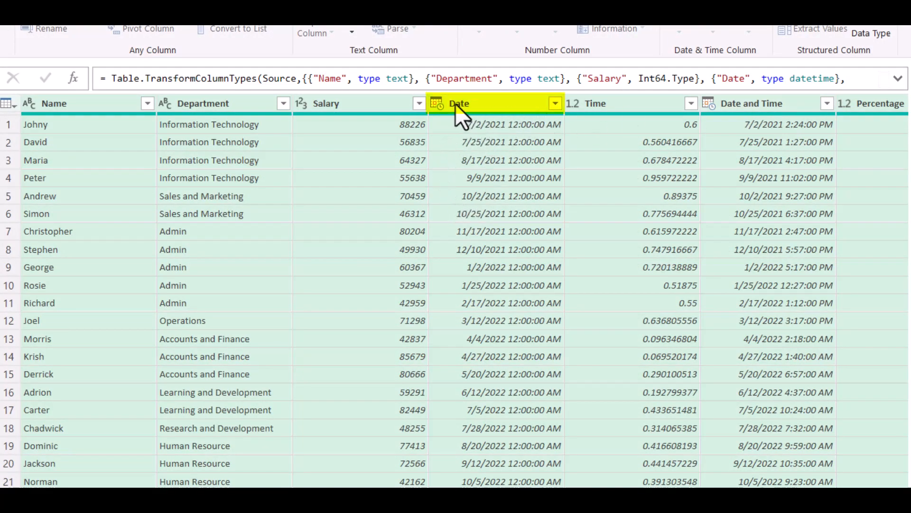
Change the Date column to the Date type and the Time column to the Time type, replacing the existing conversions
left_click(436, 104)
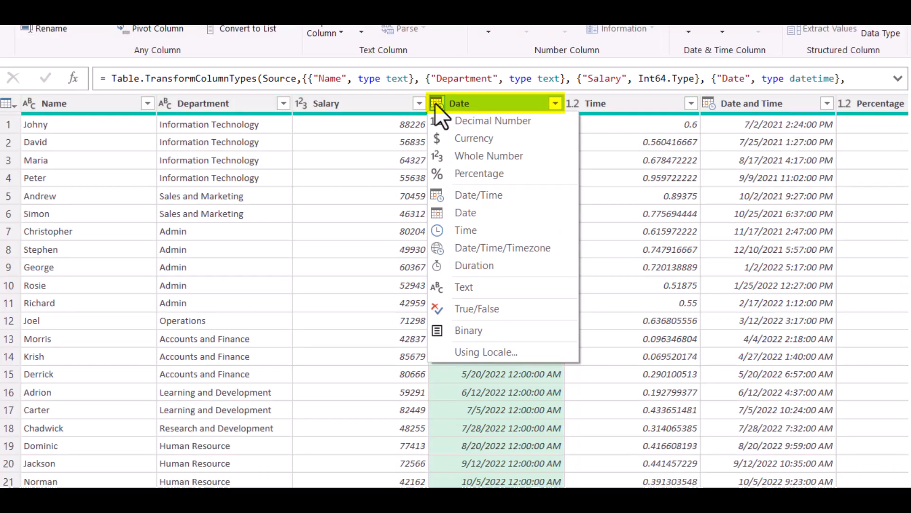
left_click(505, 214)
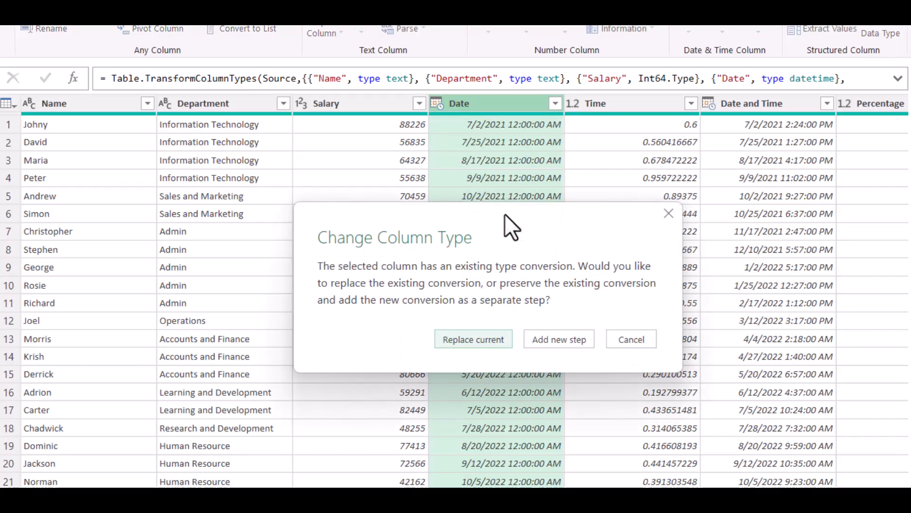
left_click(493, 338)
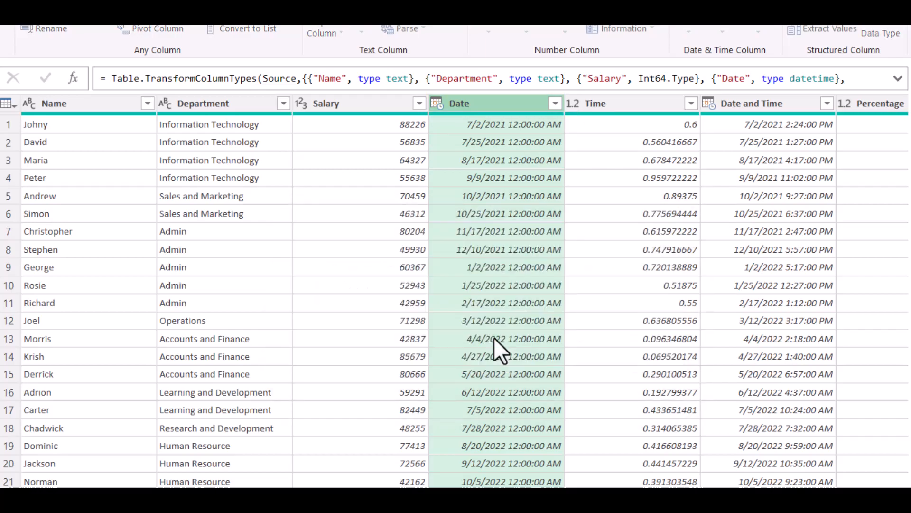
left_click(573, 103)
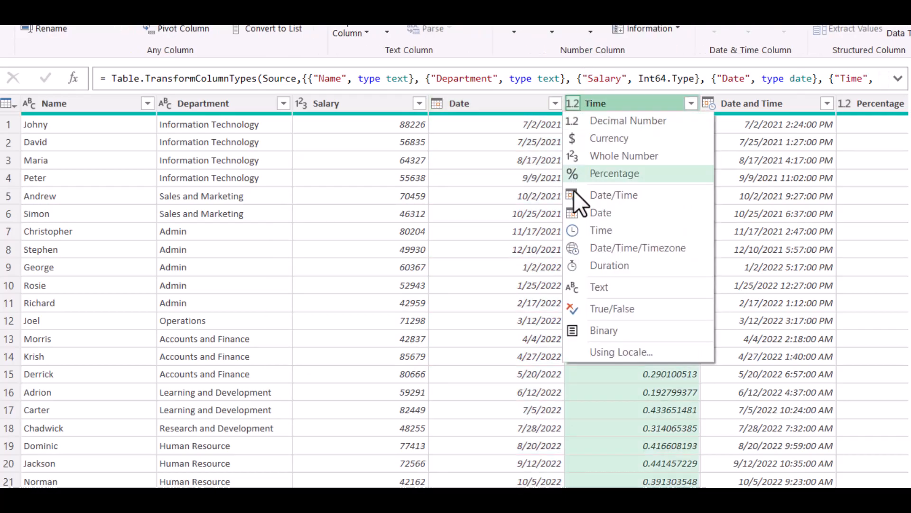
left_click(617, 230)
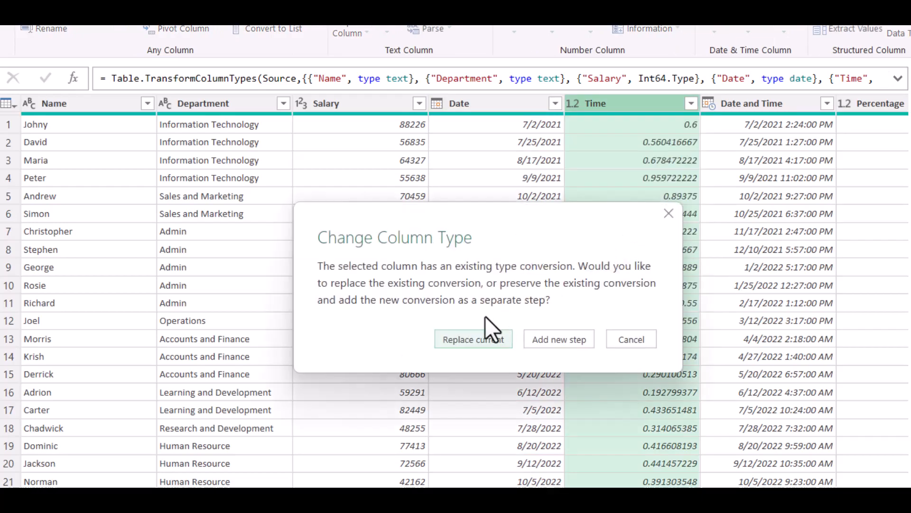
left_click(469, 338)
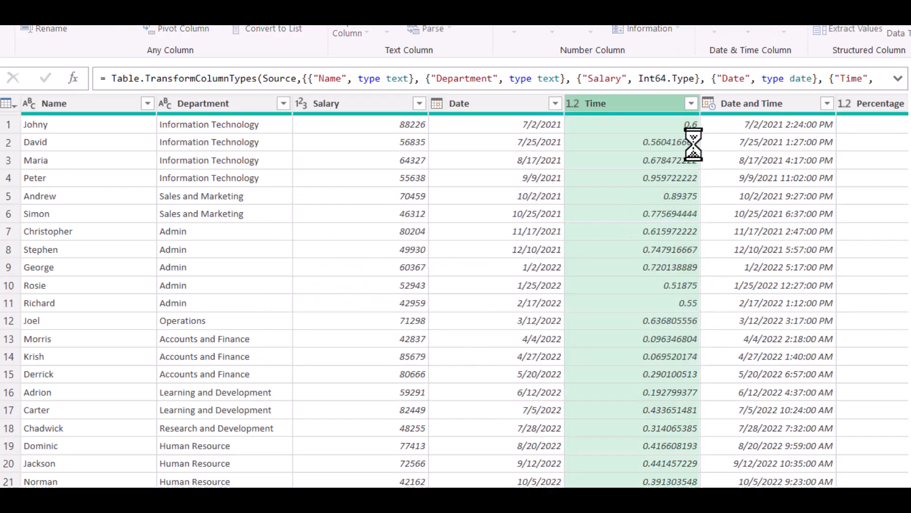
Change the Percentage column's data type to Percentage, replacing the existing conversion
left_click(713, 102)
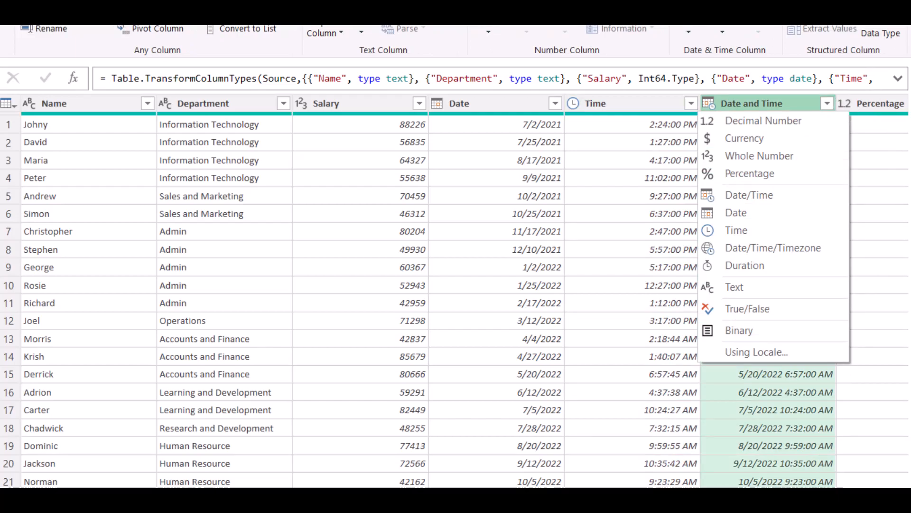
key("Escape")
scroll(456, 294, "right", 2)
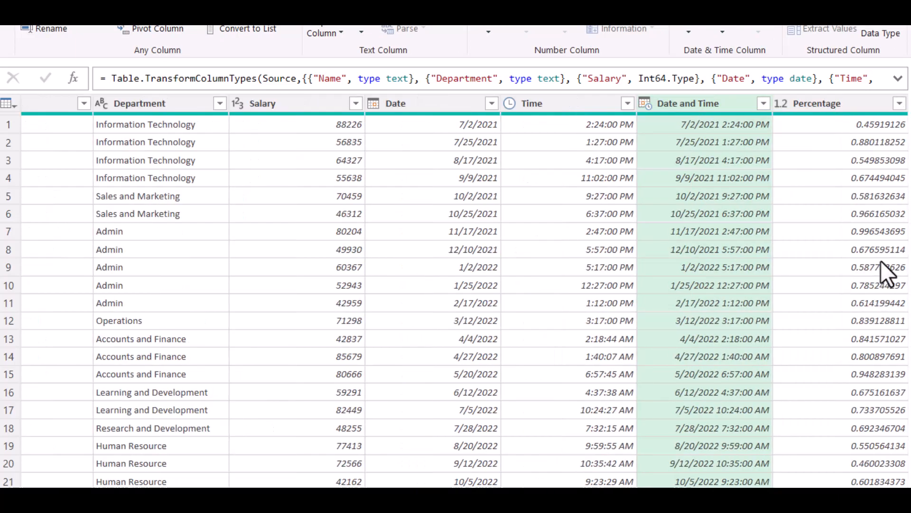
left_click(779, 104)
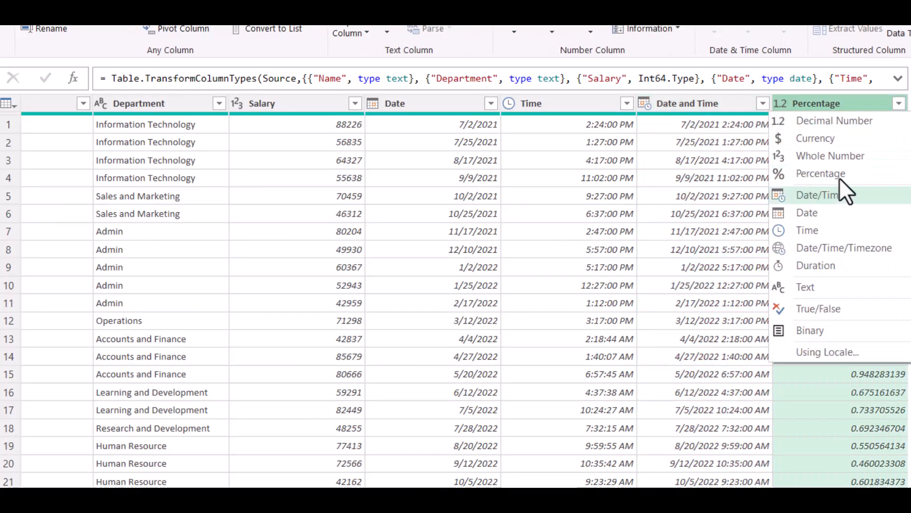
left_click(856, 172)
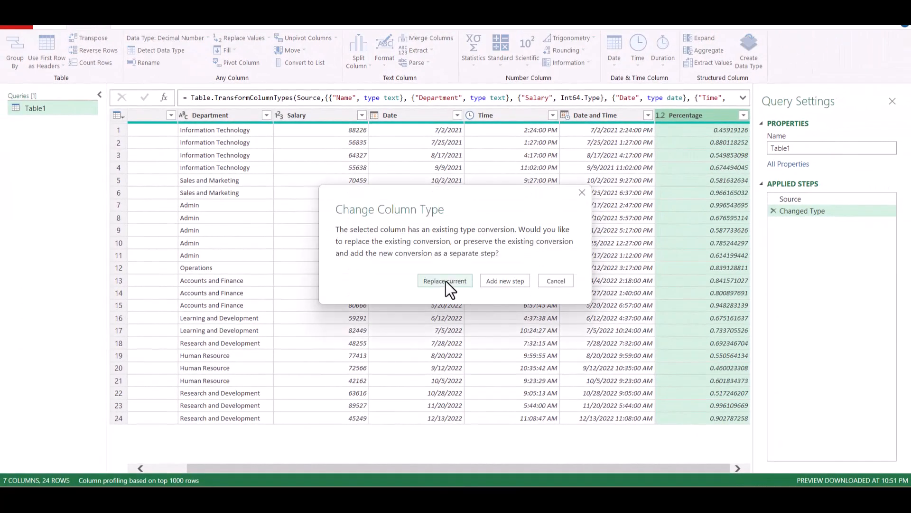
left_click(445, 281)
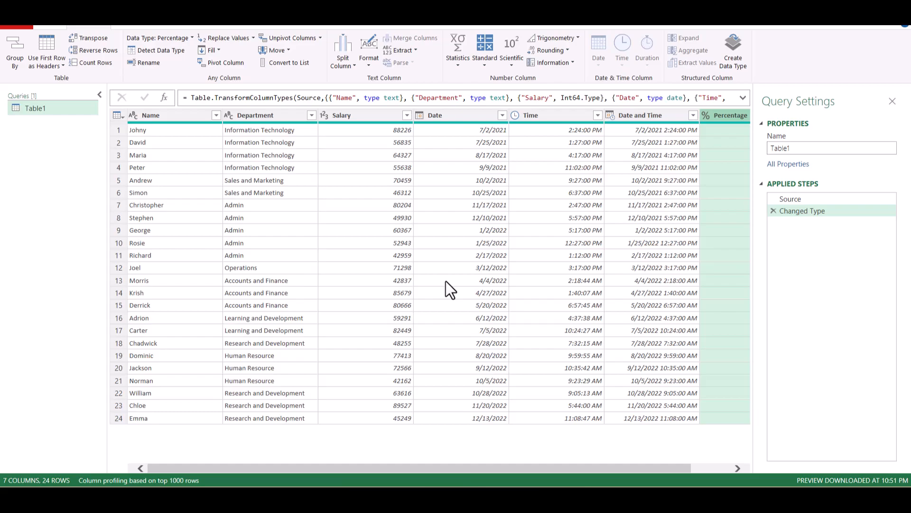
Switch to the Excel sheet with highlighted mixed values, load $A$1:$G$25 with headers into Power Query, and check the column types
key("alt+Tab")
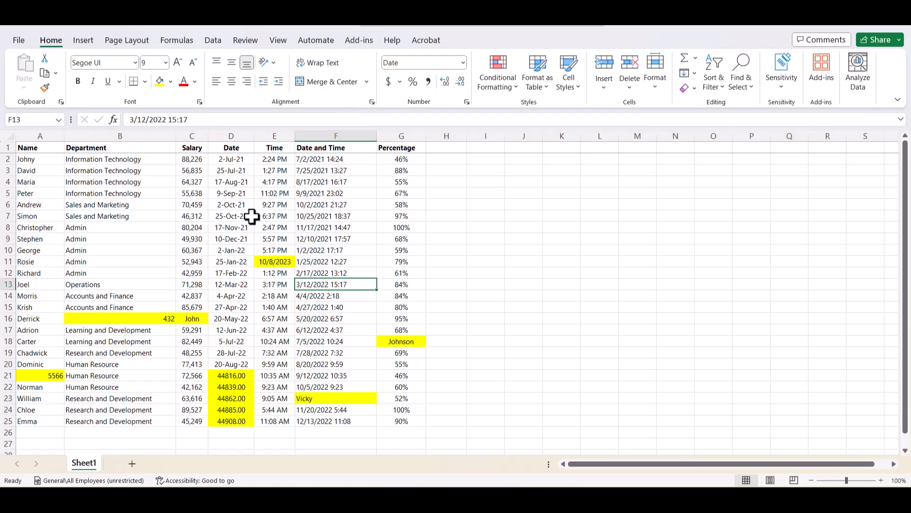
left_click(212, 40)
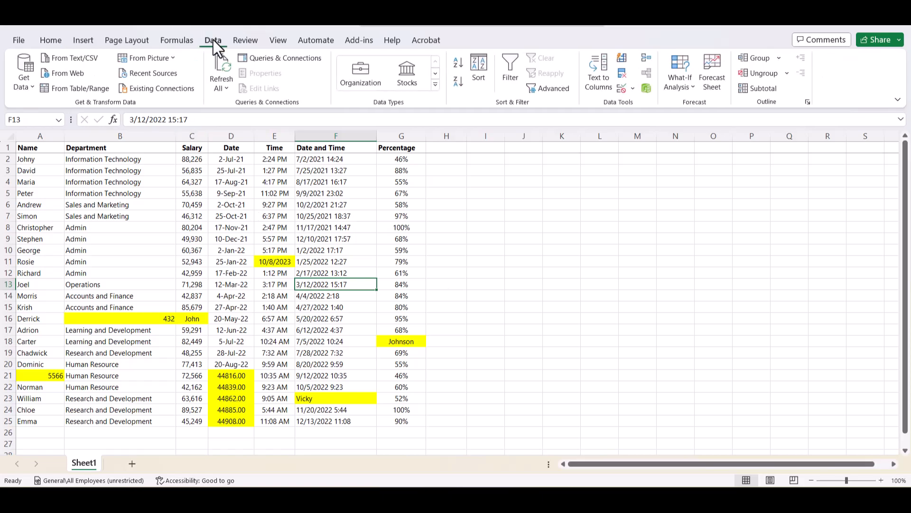
left_click(78, 85)
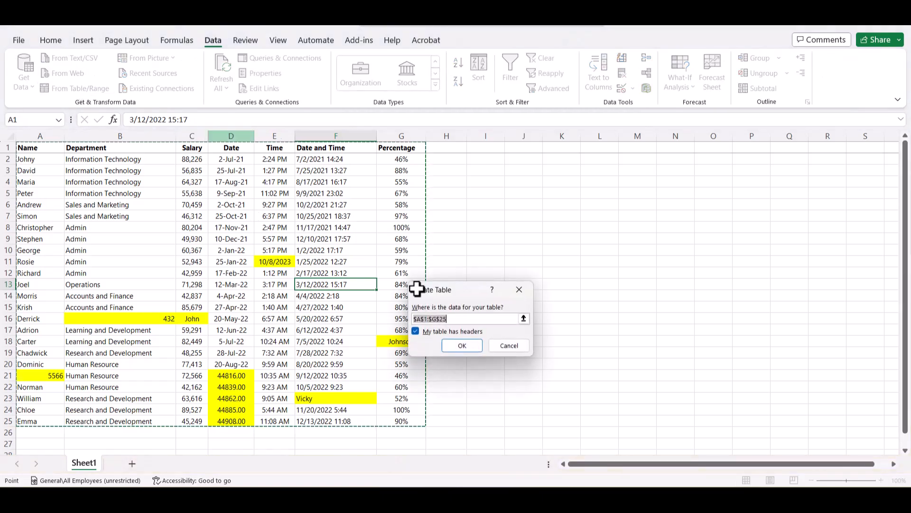
left_click(465, 345)
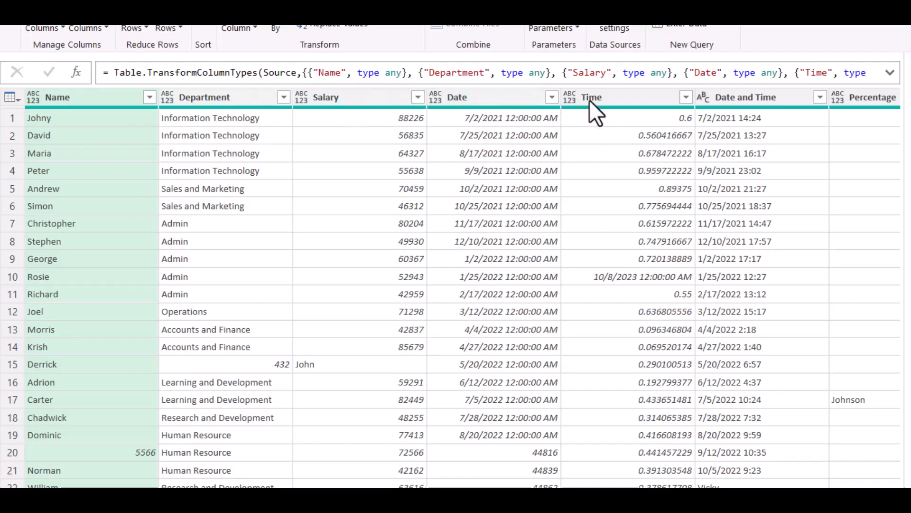
left_click(747, 98)
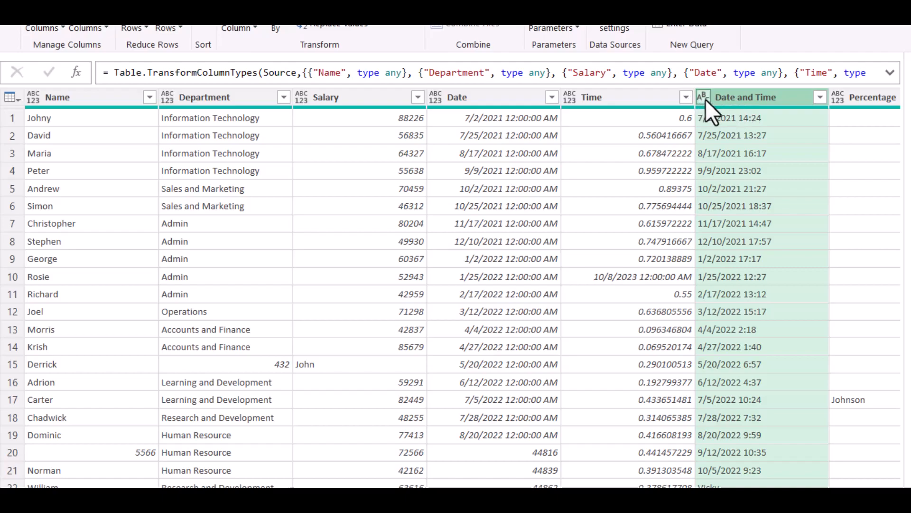
scroll(833, 219, "right", 3)
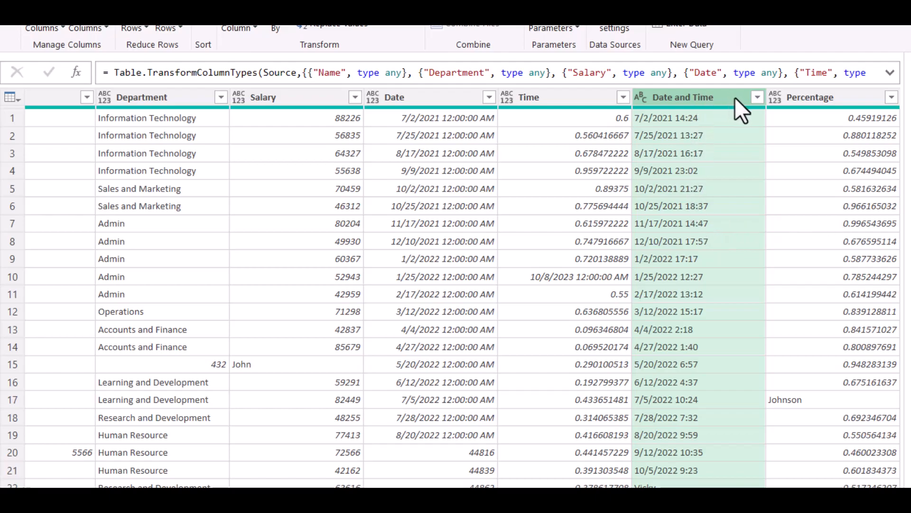
left_click(815, 98)
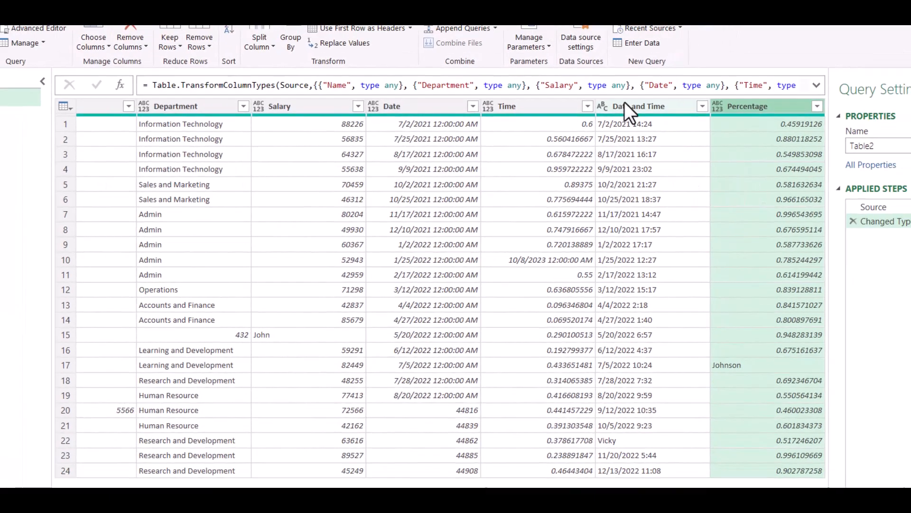
left_click(667, 96)
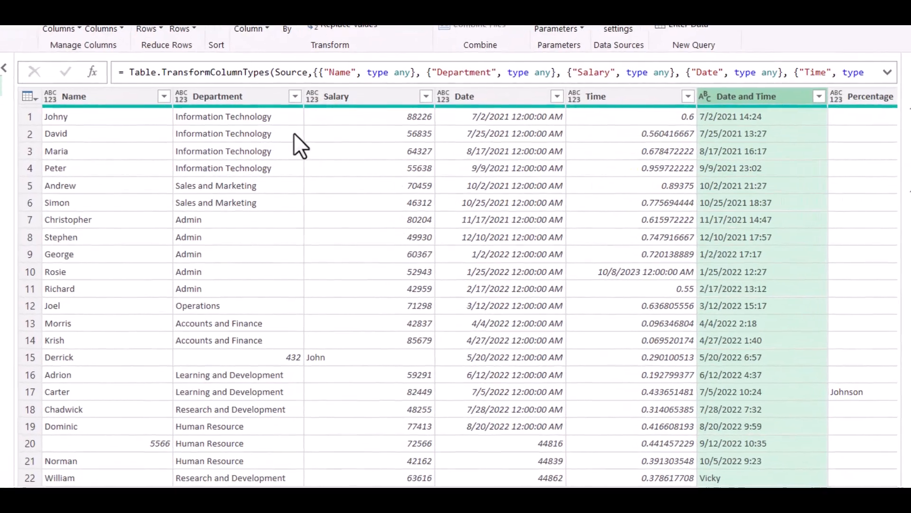
Set the data types of the Name and Department columns to Text
left_click(78, 96)
left_click(48, 97)
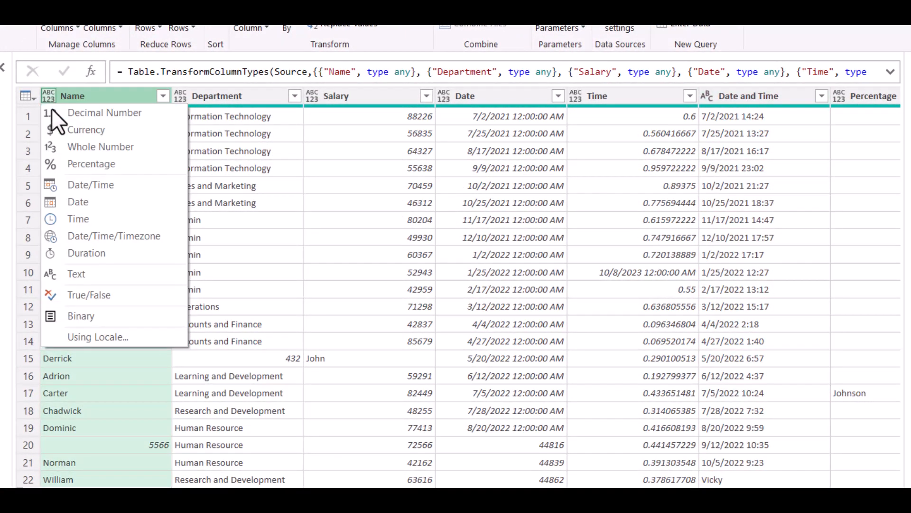
left_click(89, 277)
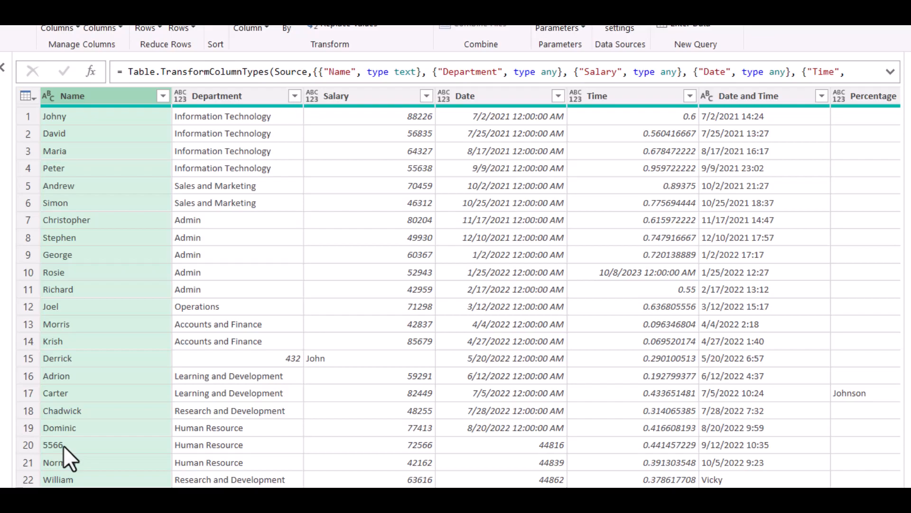
left_click(180, 97)
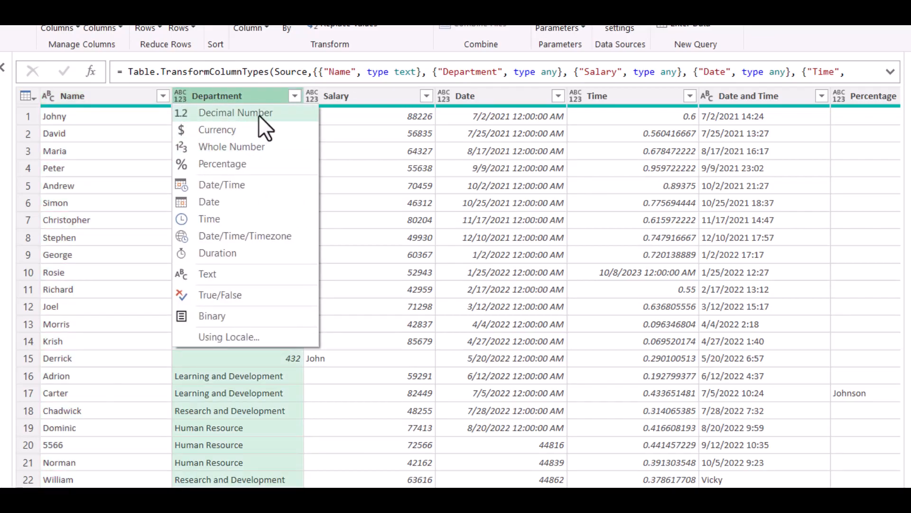
left_click(243, 277)
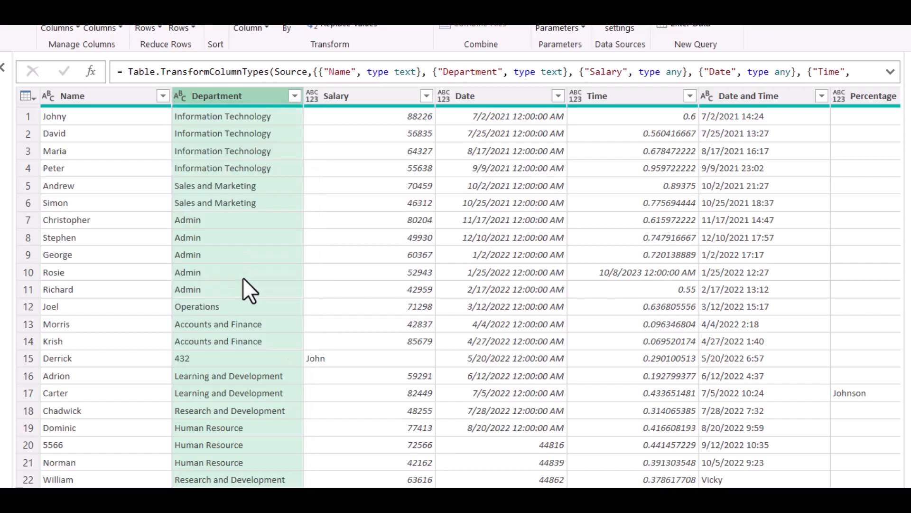
Set the Salary column's data type to Decimal Number and examine the error details in row 15
left_click(318, 97)
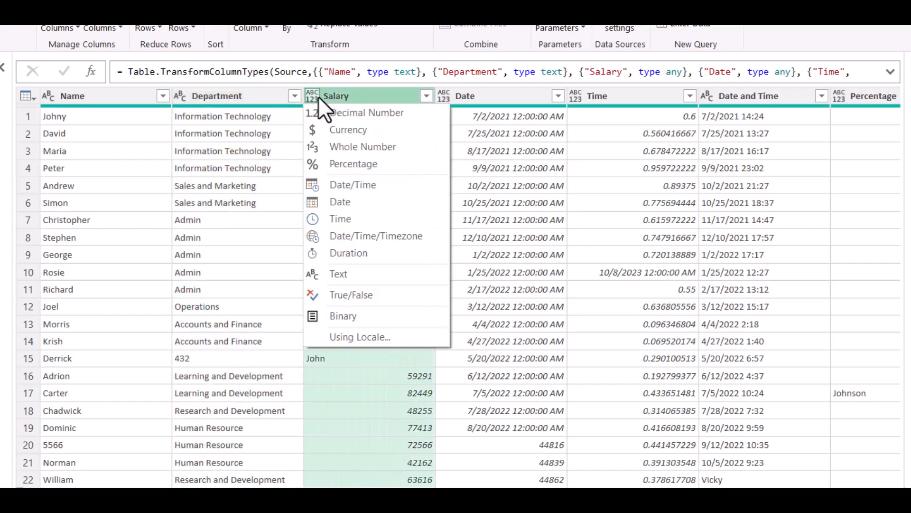
left_click(355, 115)
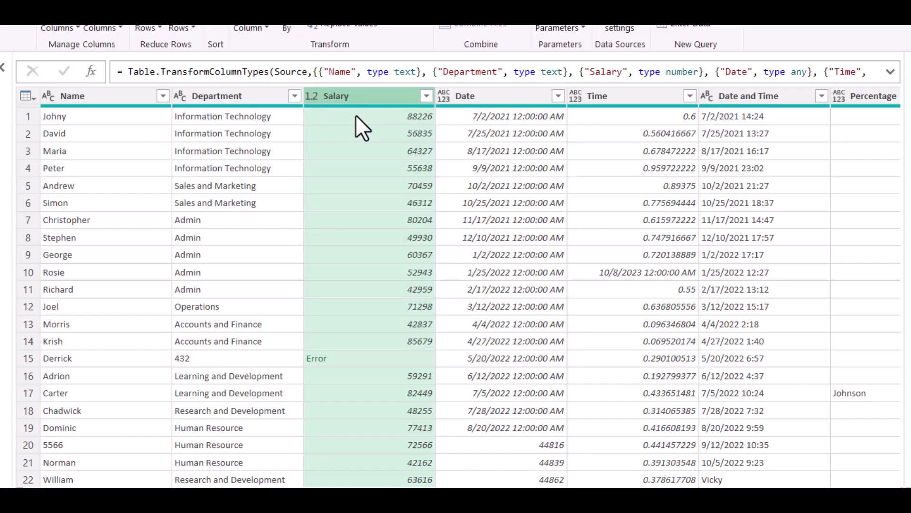
left_click(383, 357)
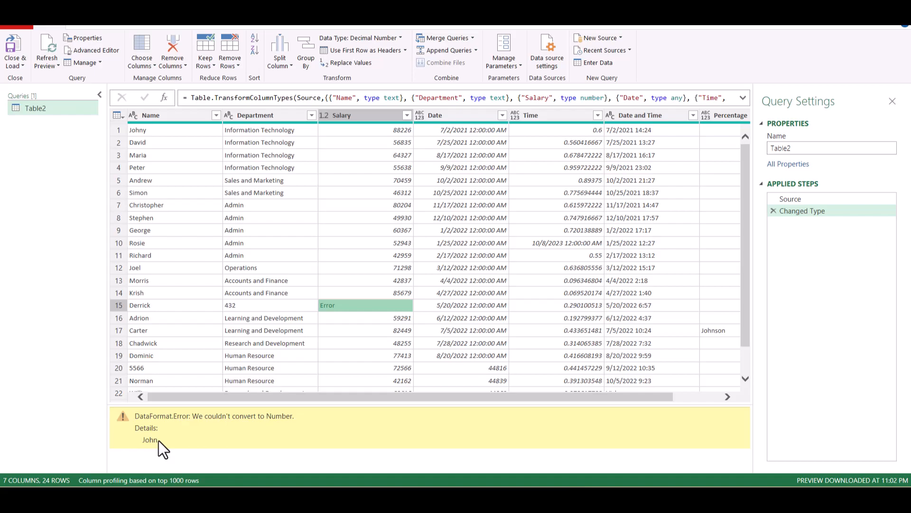
double_click(152, 440)
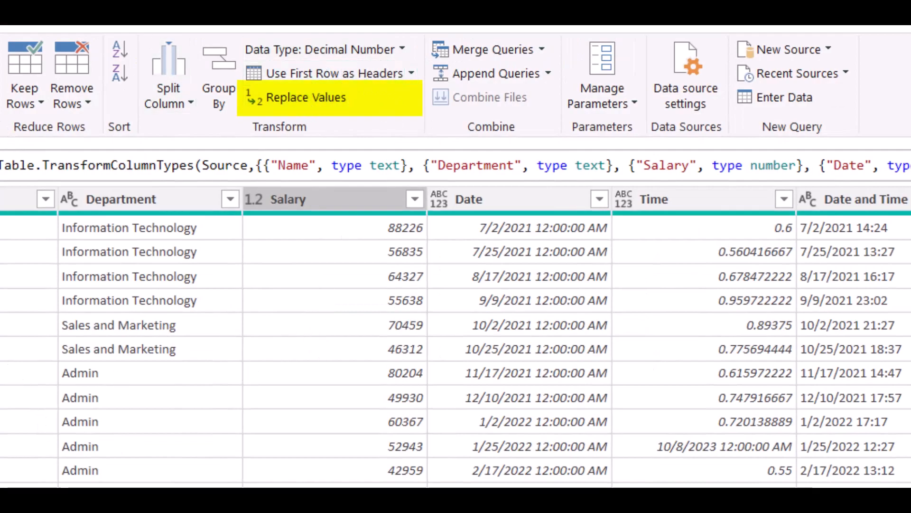
Replace the errors in the Salary column with the value 78906 and check the replaced cell in row 15
left_click(1, 27)
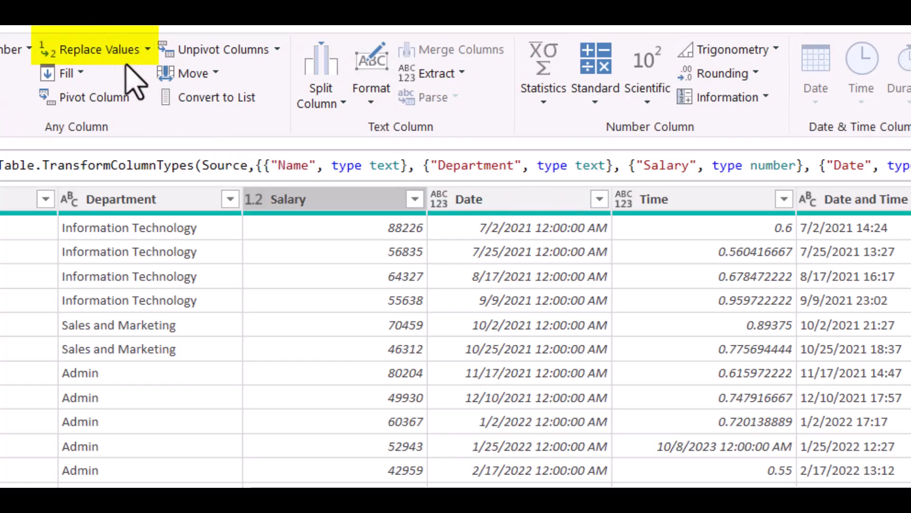
left_click(147, 57)
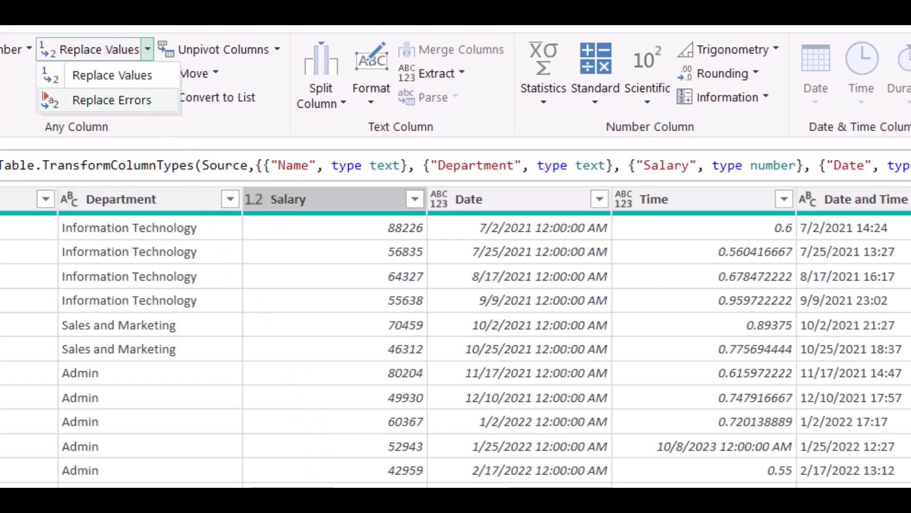
left_click(131, 101)
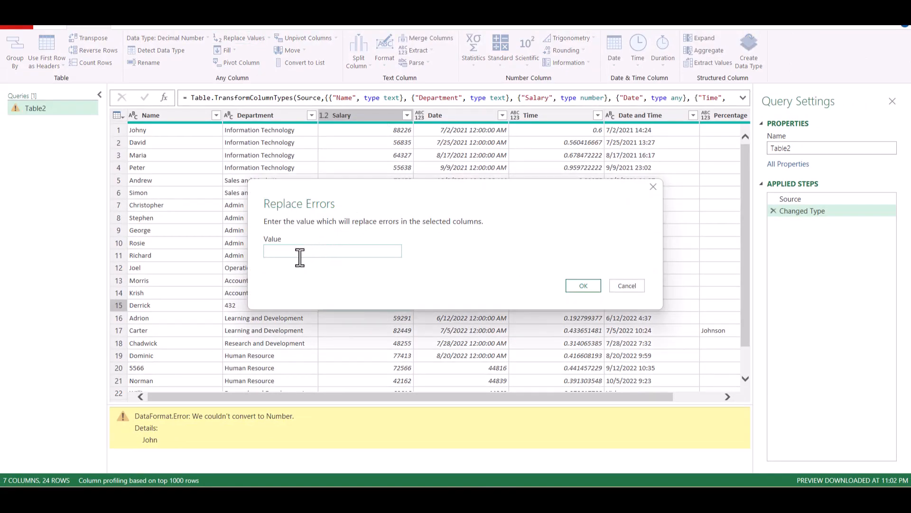
type("78906")
left_click(583, 286)
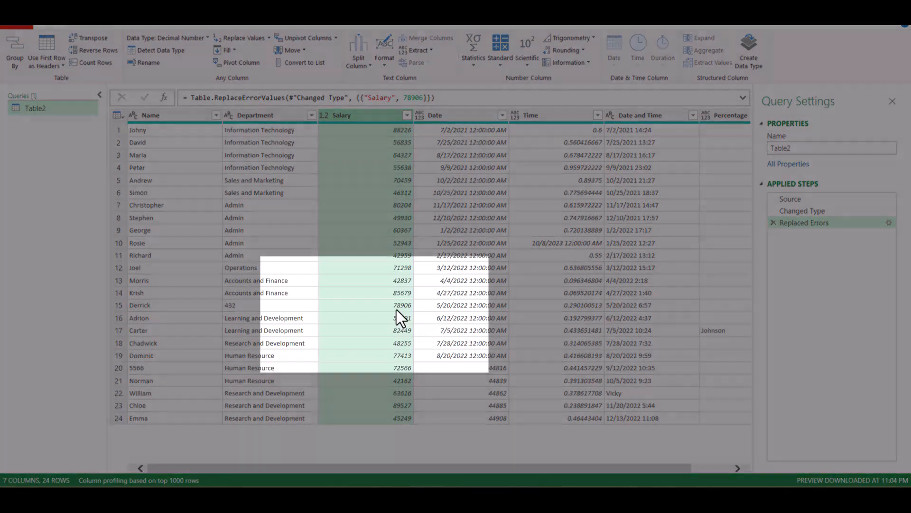
left_click(397, 308)
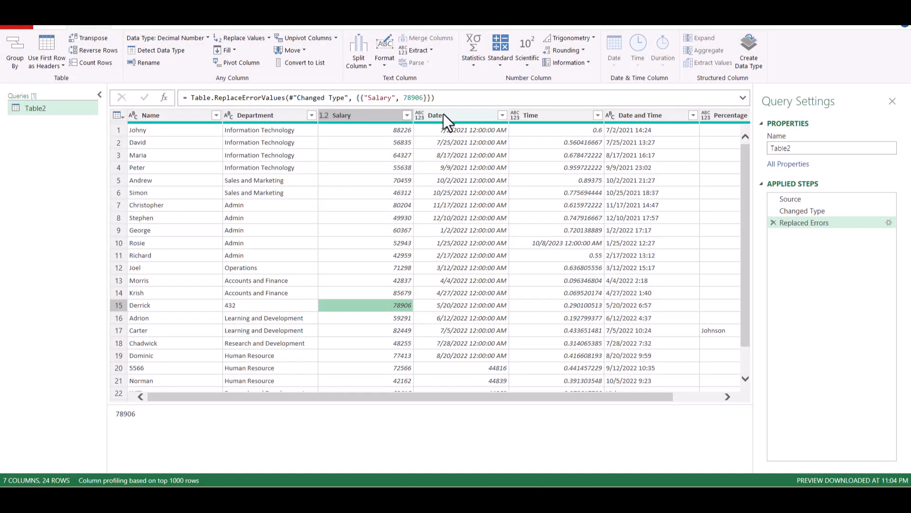
Set the data type of the Date column to Date in the Table2 query
left_click(443, 115)
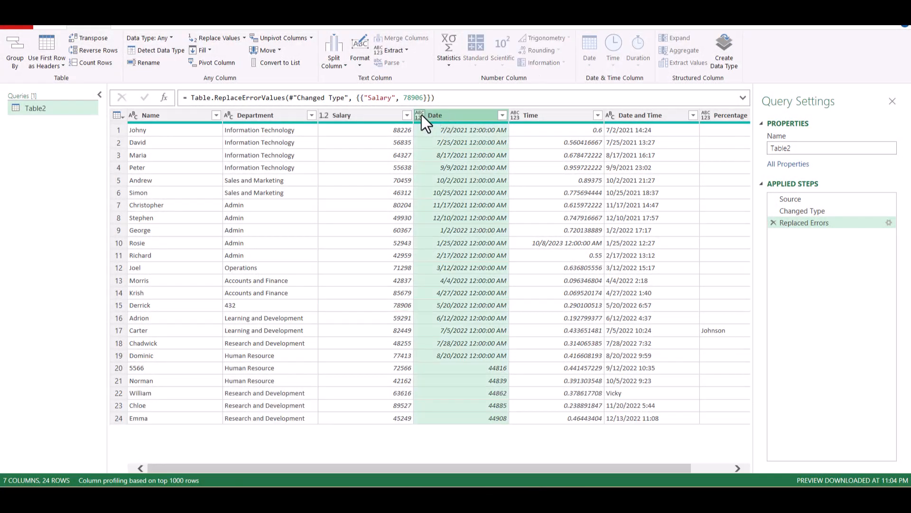
left_click(422, 115)
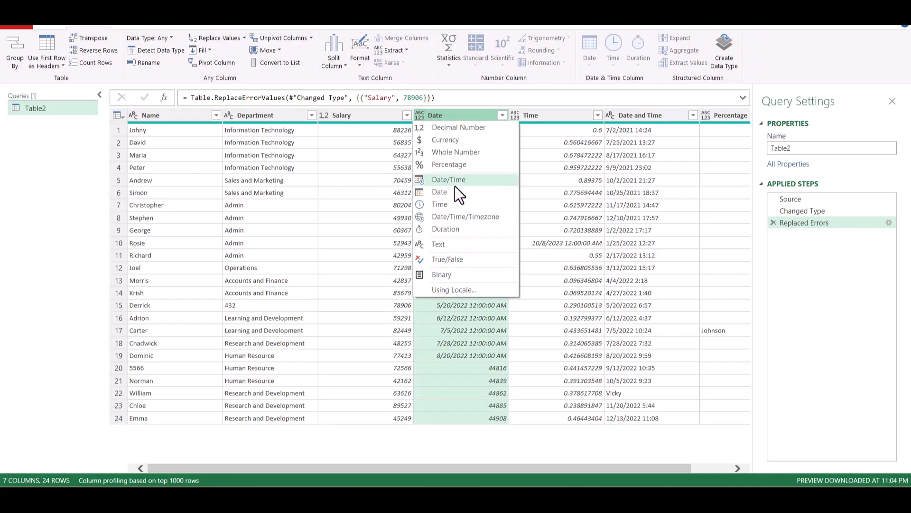
left_click(442, 193)
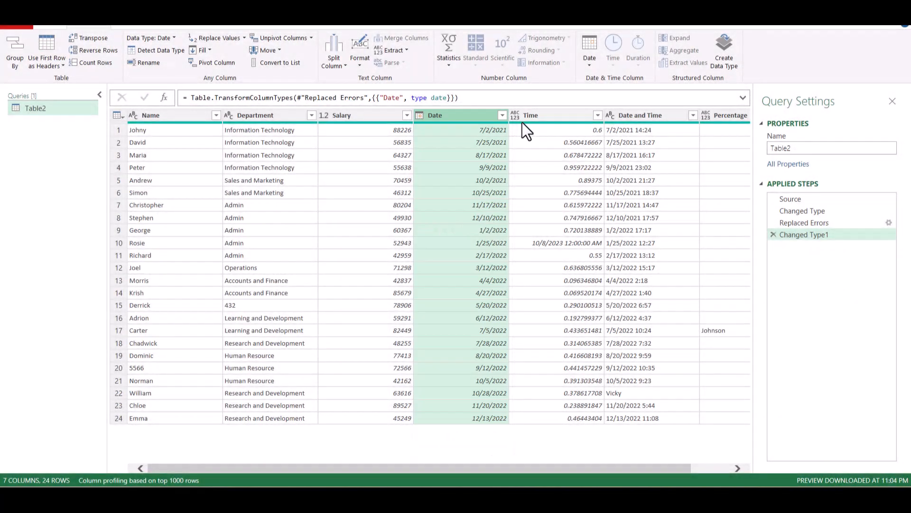
Set the data type of the Time column to Time and view the full record in row 11
left_click(514, 116)
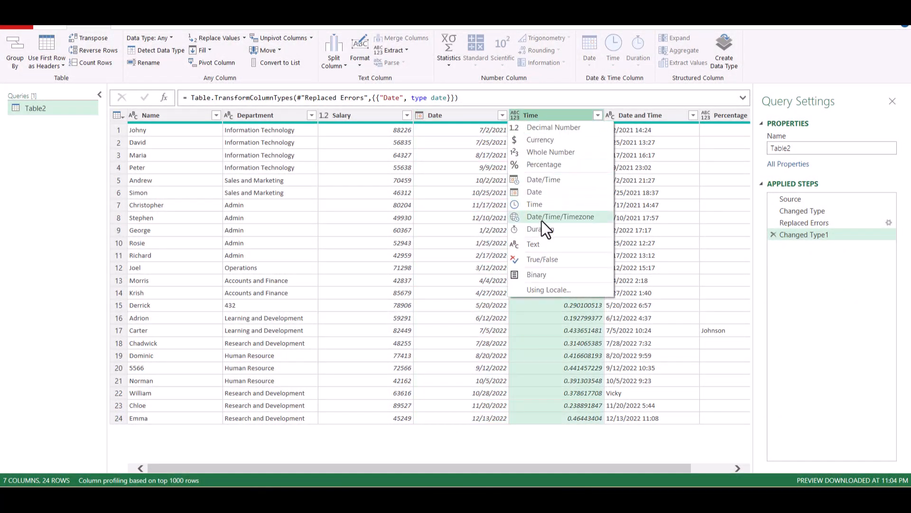
left_click(561, 204)
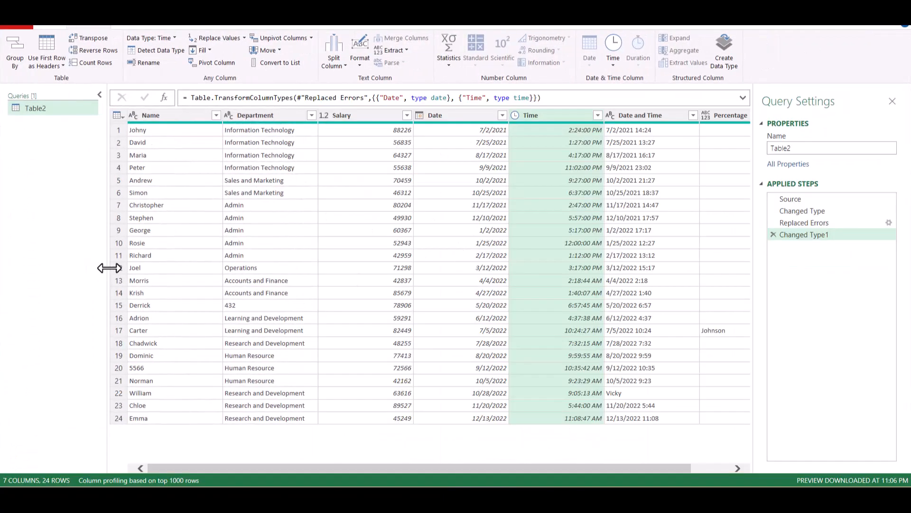
left_click(118, 256)
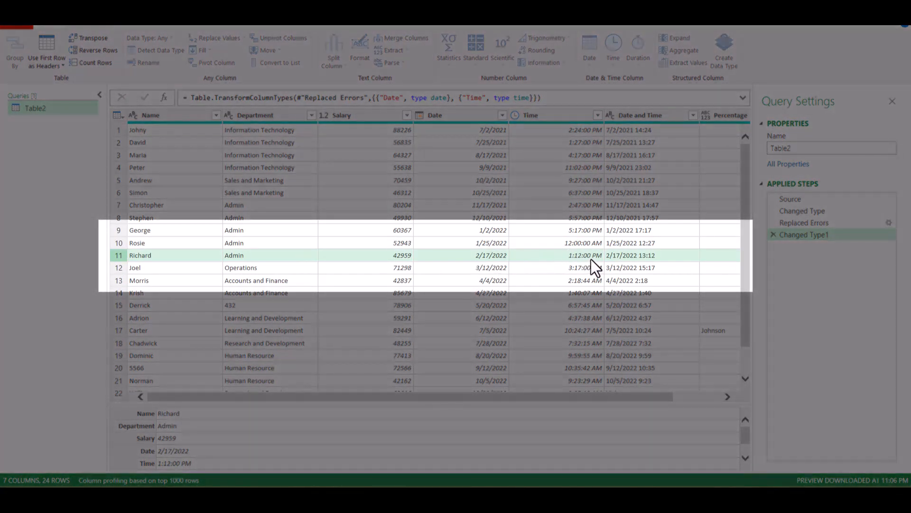
Replace the value 1:12:00 PM in the Time column with 10:40:00 AM and check the replaced cell in row 11
left_click(588, 257)
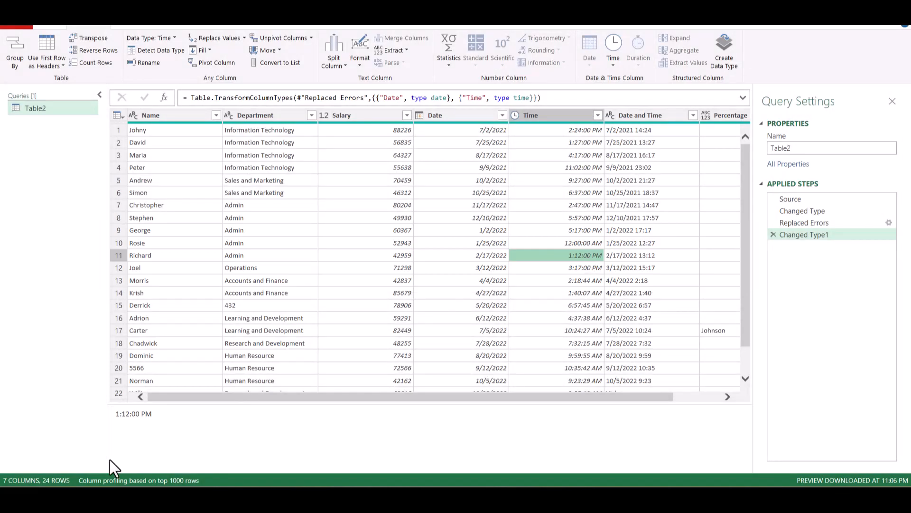
left_click_drag(150, 414, 105, 418)
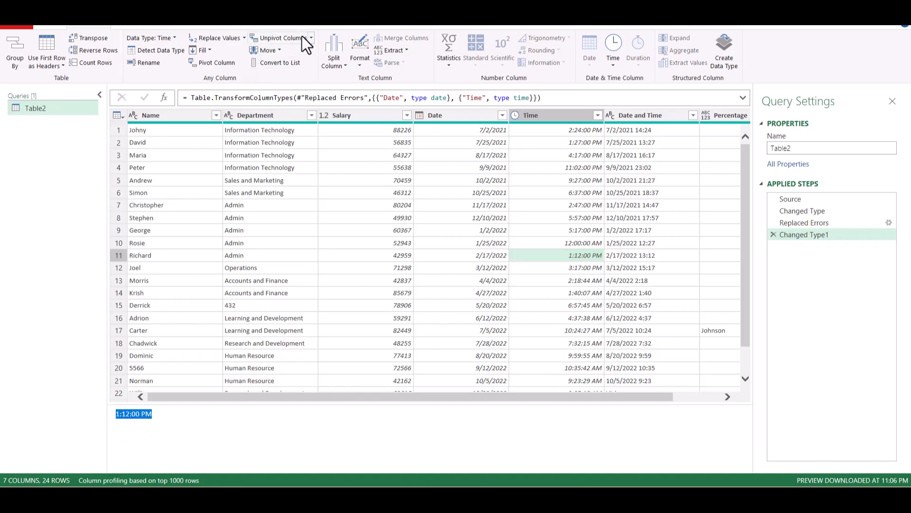
left_click(230, 40)
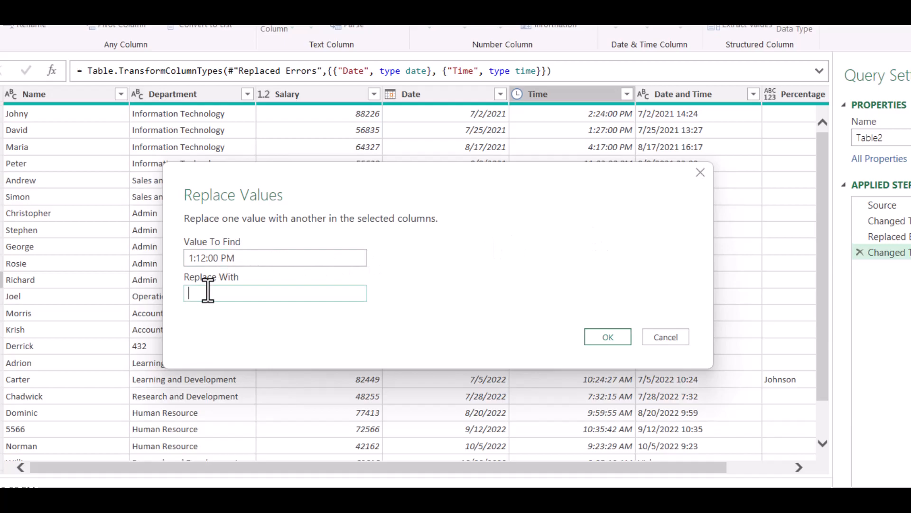
type("10:45:00 AM")
left_click(607, 337)
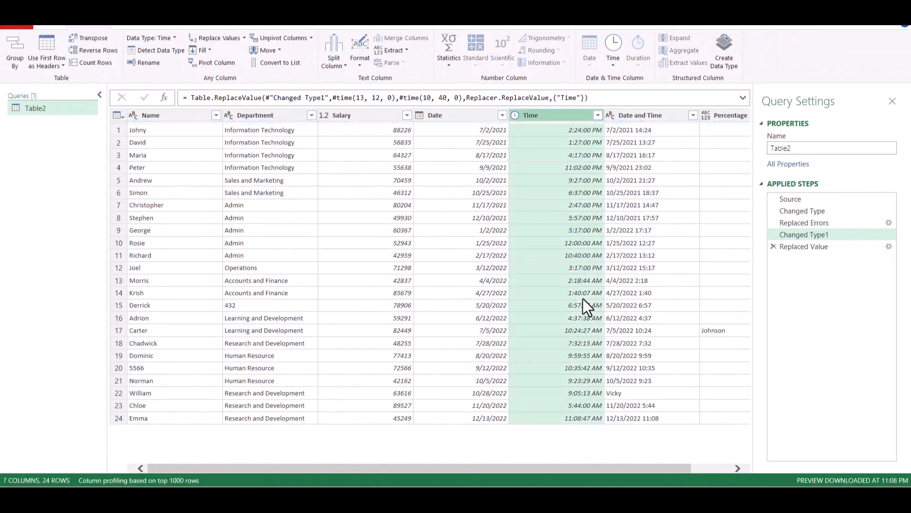
left_click(577, 259)
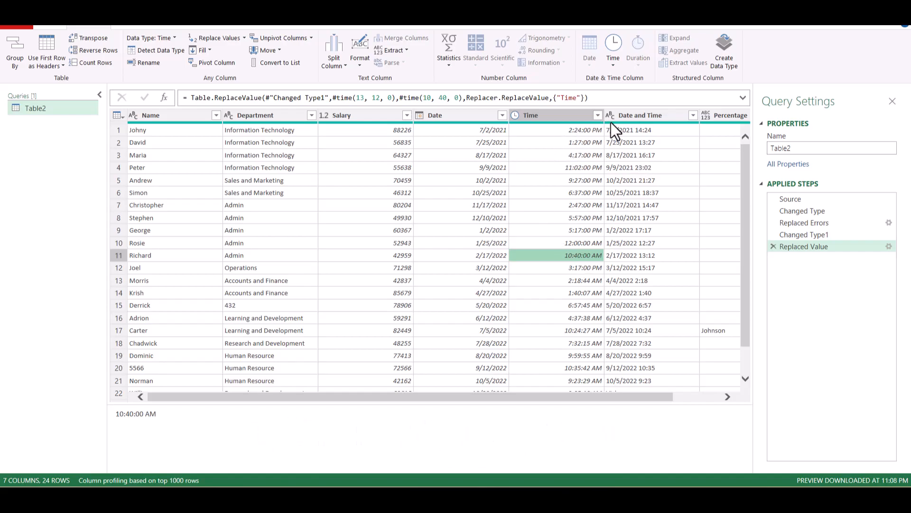
Set the data type of the Date and Time column to Date/Time and examine the error cell in row 22
left_click(646, 116)
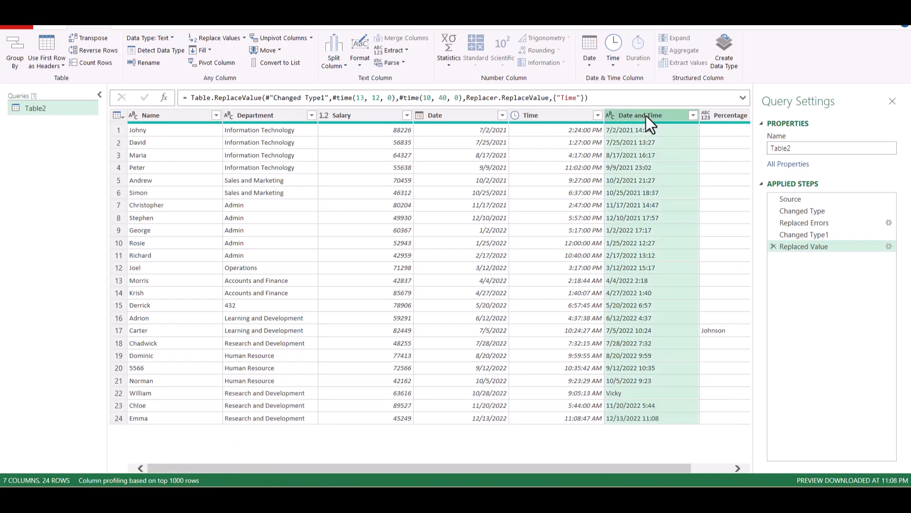
left_click(611, 116)
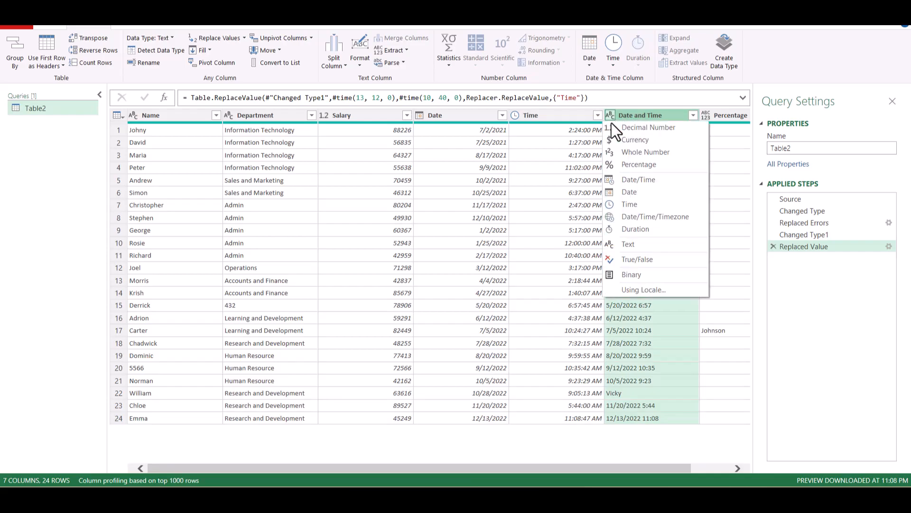
left_click(672, 180)
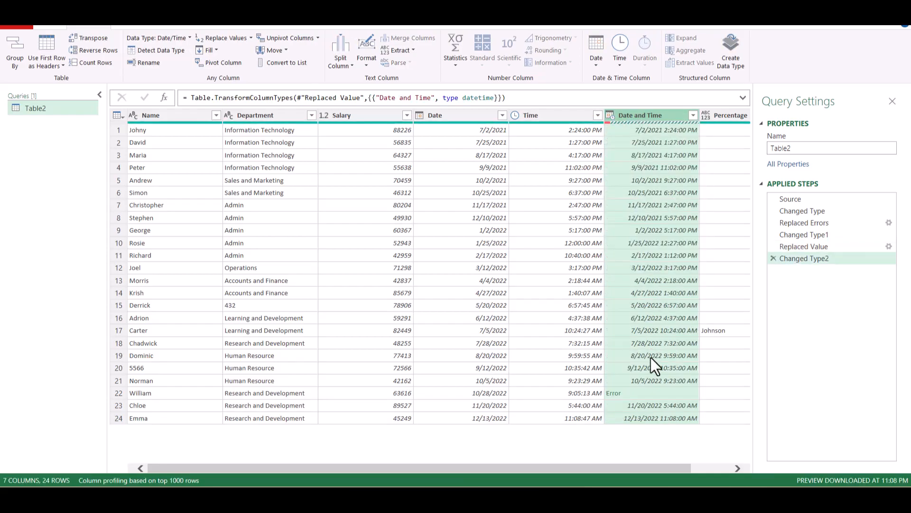
left_click(651, 395)
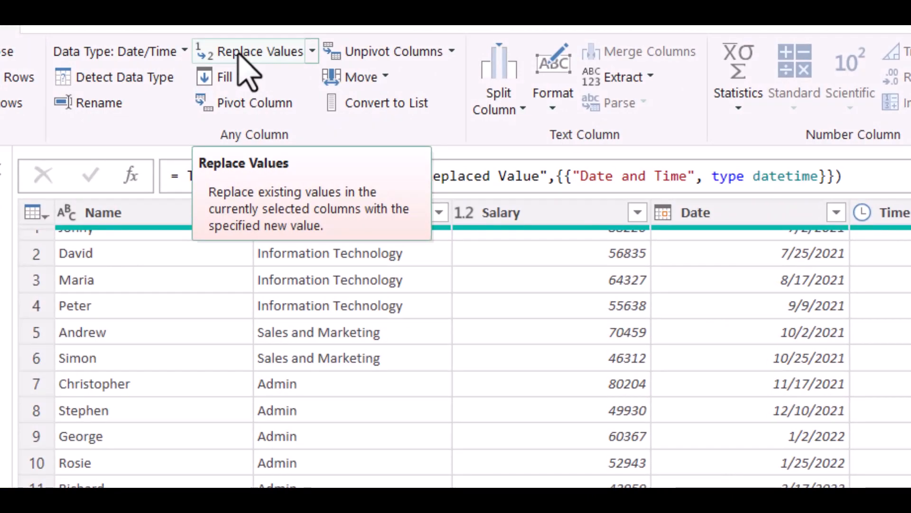
Replace the errors in the Date and Time column with 7/7/2022 7:30:00 PM and check the replaced cell in row 22
left_click(312, 51)
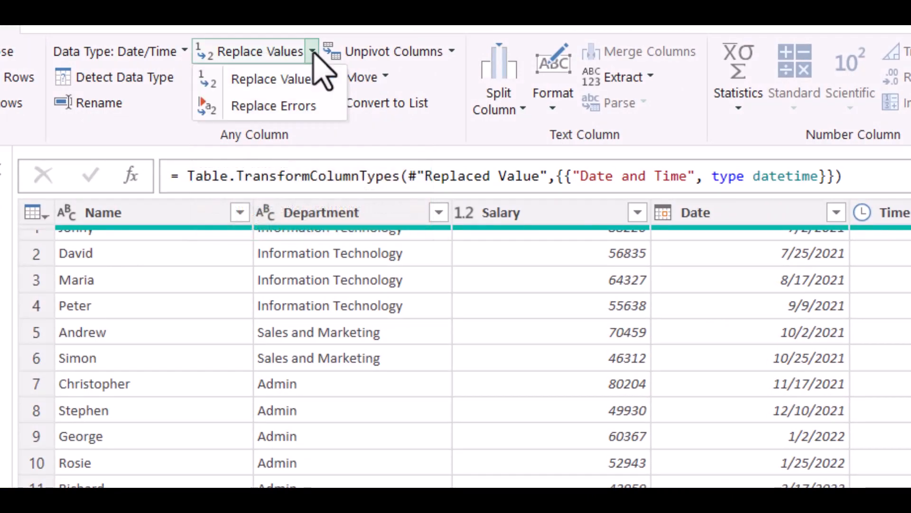
left_click(278, 107)
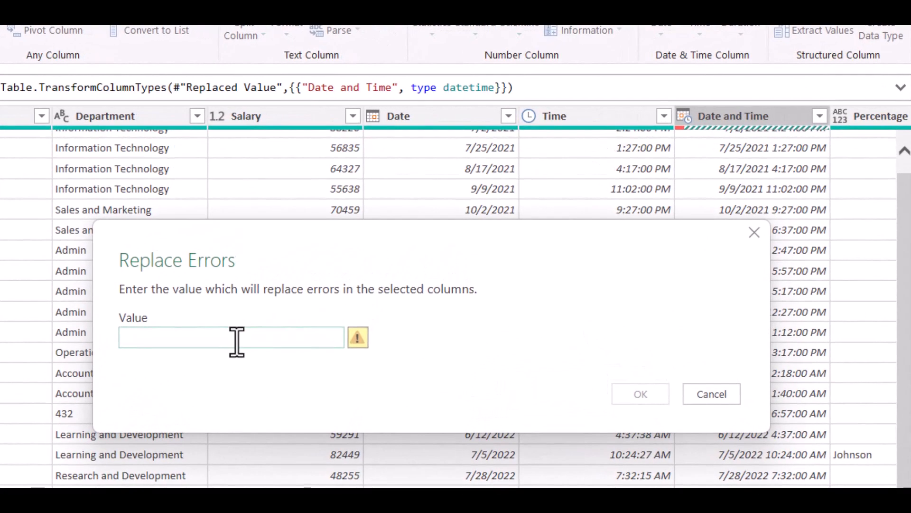
type("7/7/2022")
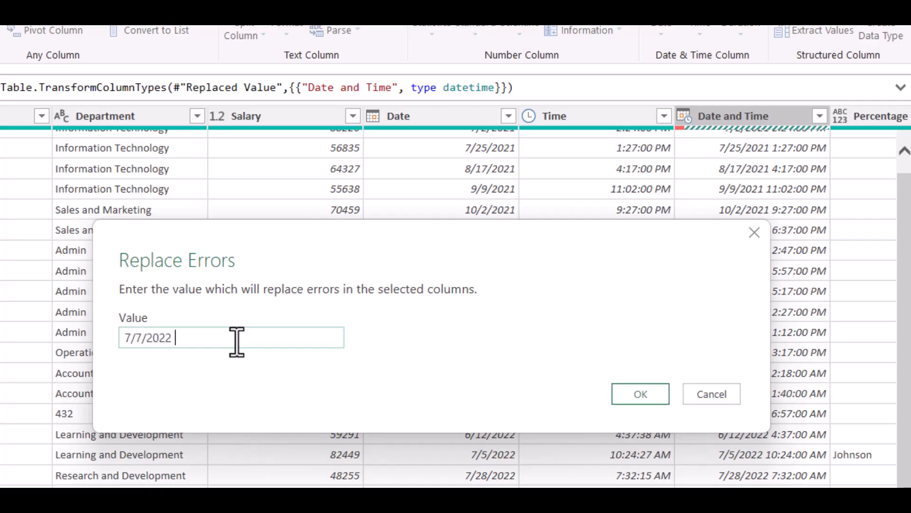
type(" 7:30 00 PM")
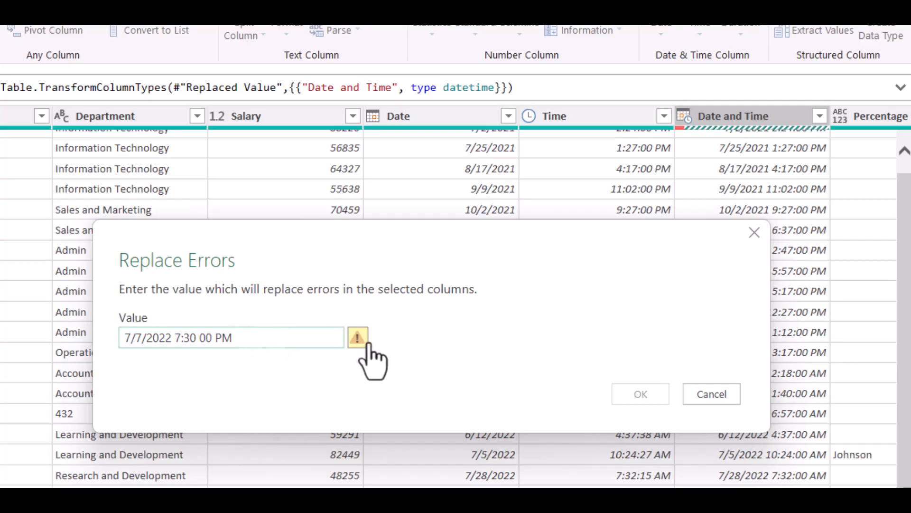
mouse_move(361, 341)
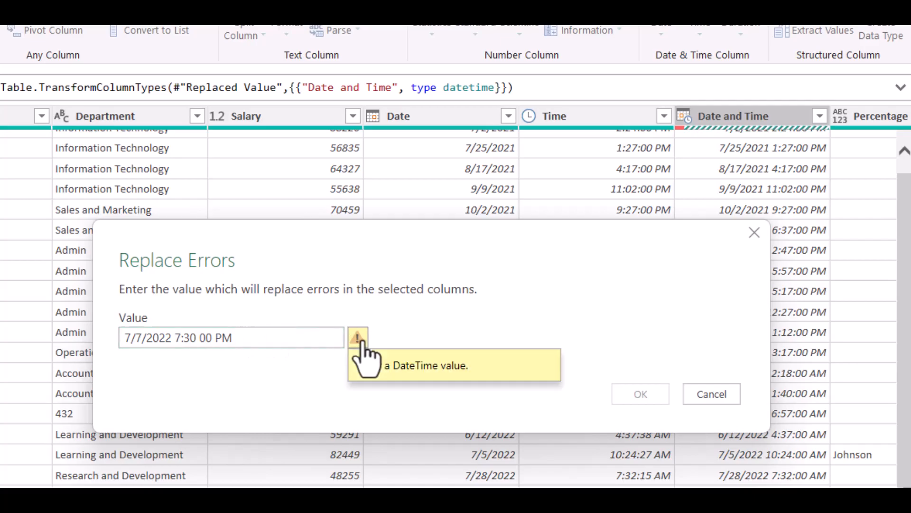
left_click(203, 337)
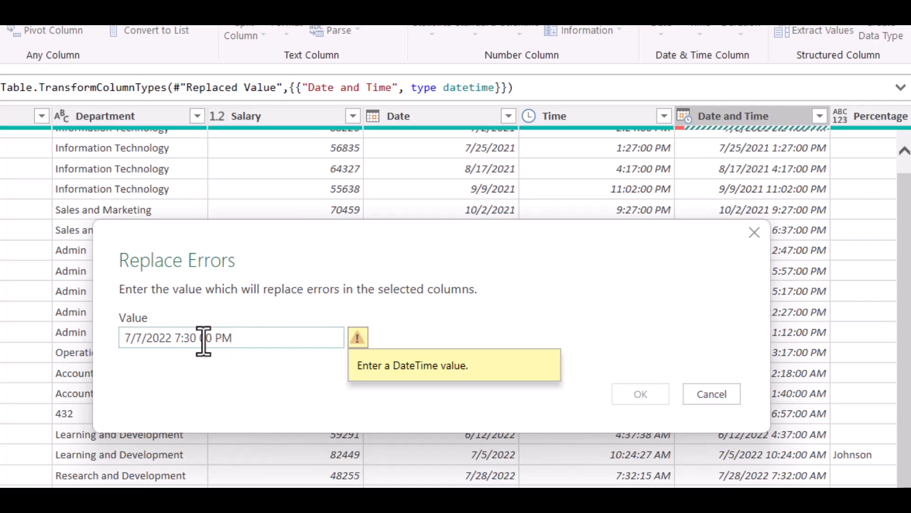
key("BackSpace")
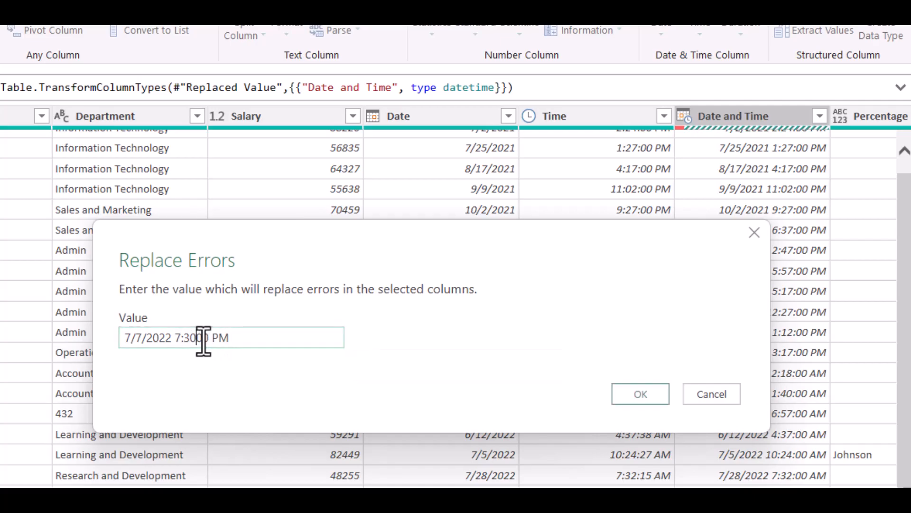
type(":0")
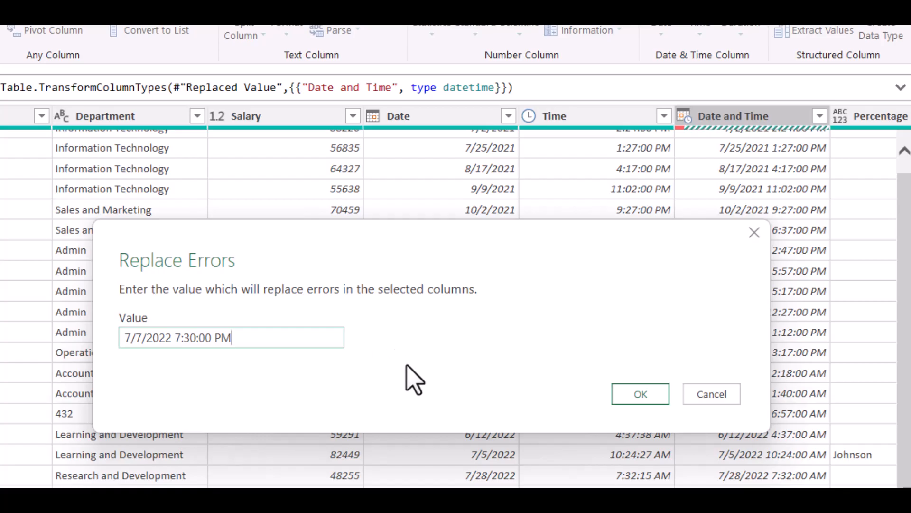
left_click(641, 394)
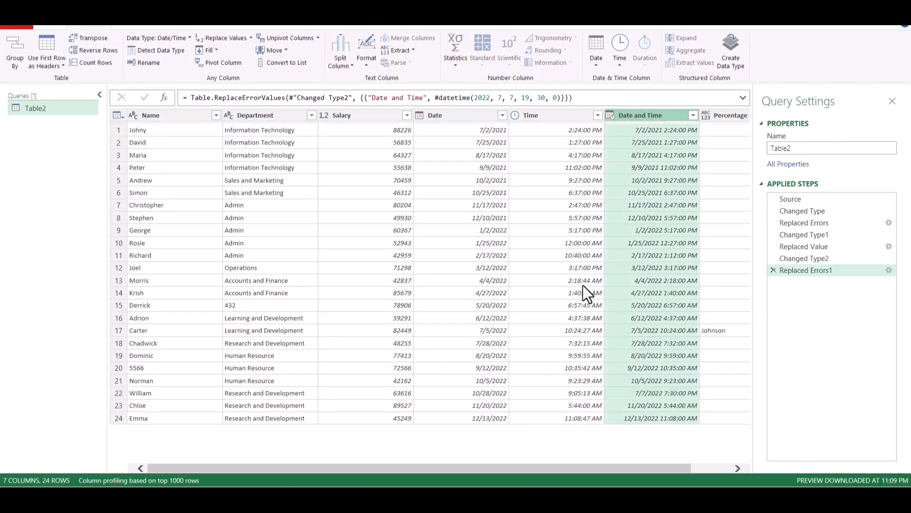
left_click(680, 393)
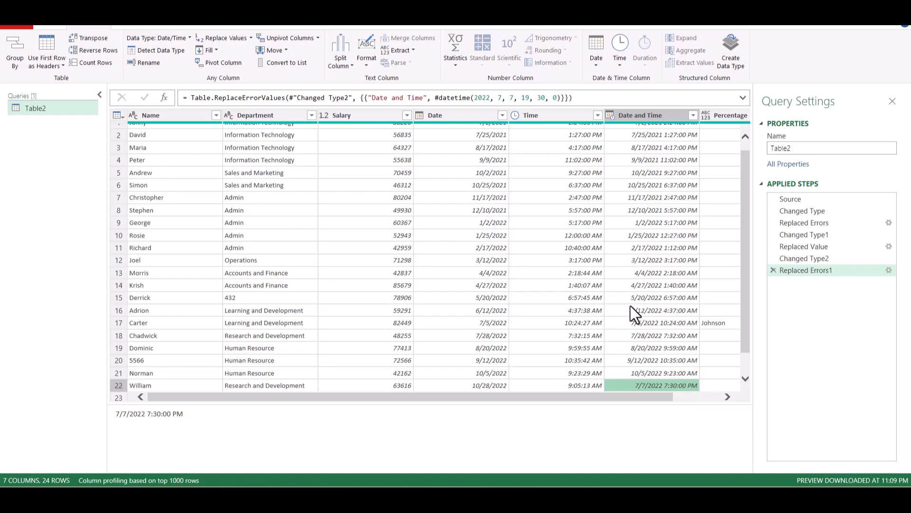
Set the data type of the Percentage column to Percentage and examine the error details in row 17
scroll(630, 305, "right", 3)
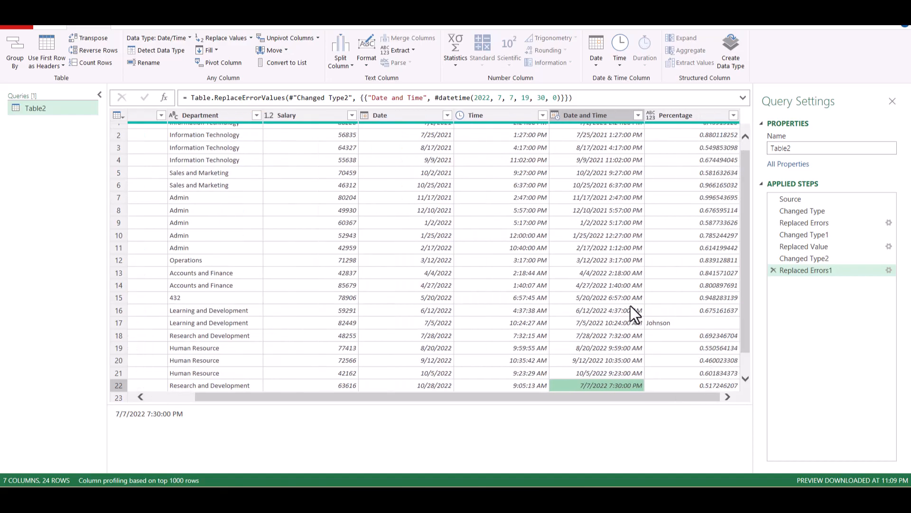
left_click(685, 116)
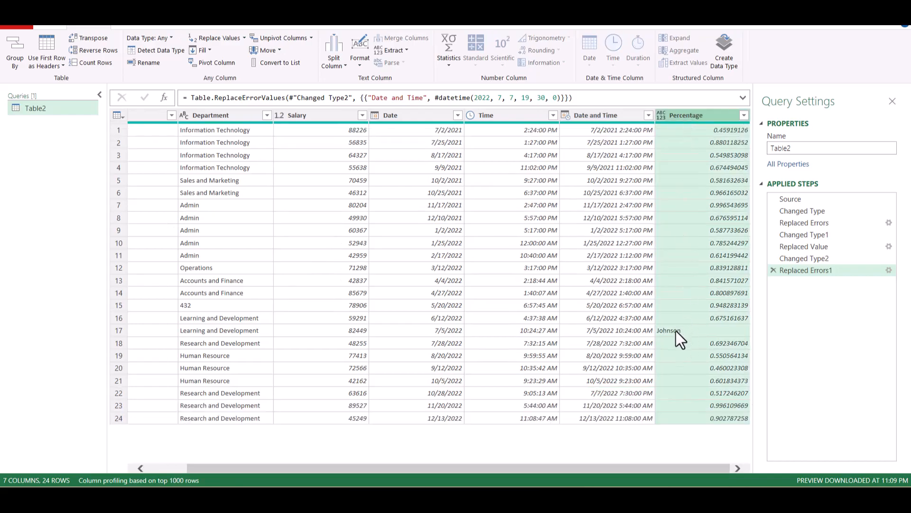
left_click(662, 115)
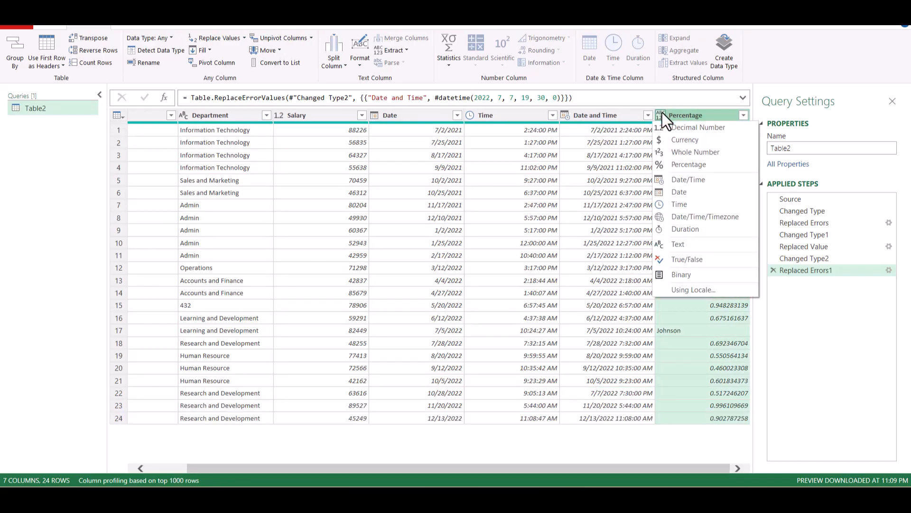
left_click(689, 166)
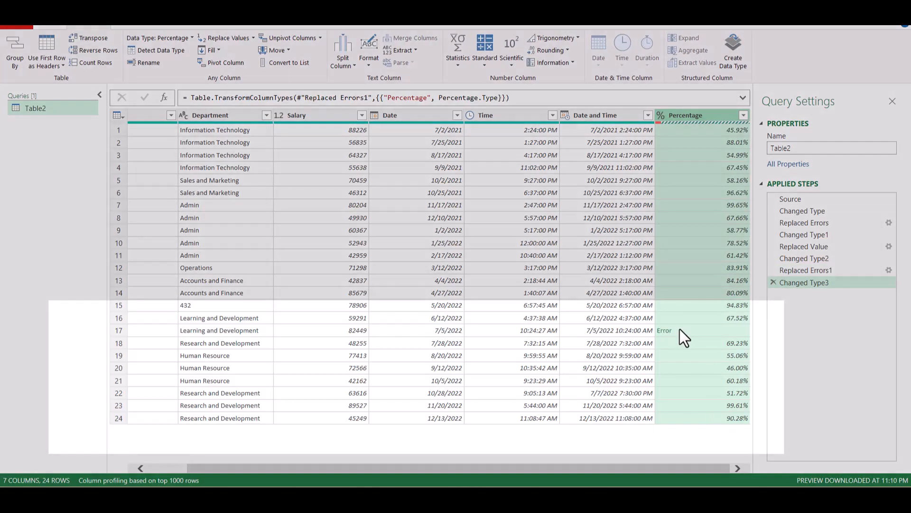
left_click(680, 329)
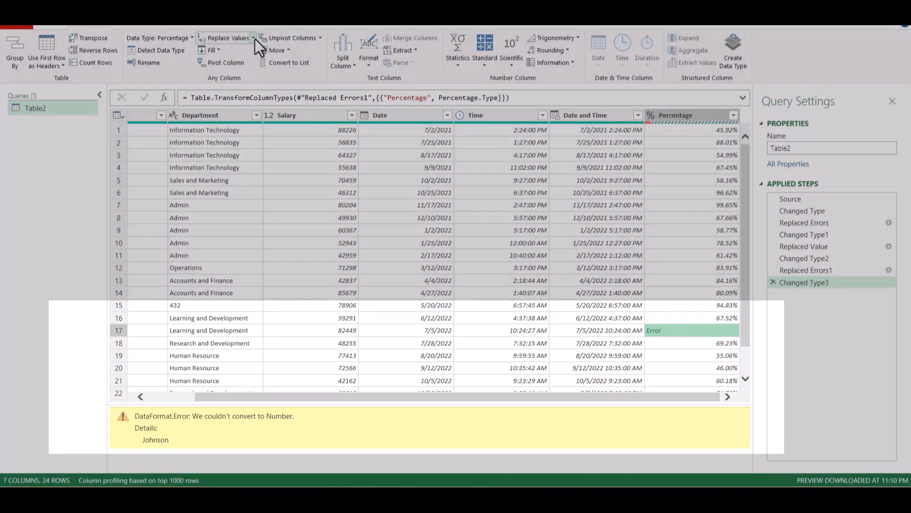
Replace the errors in the Percentage column with 88% and check the replaced cell in row 17
left_click(254, 39)
left_click(238, 67)
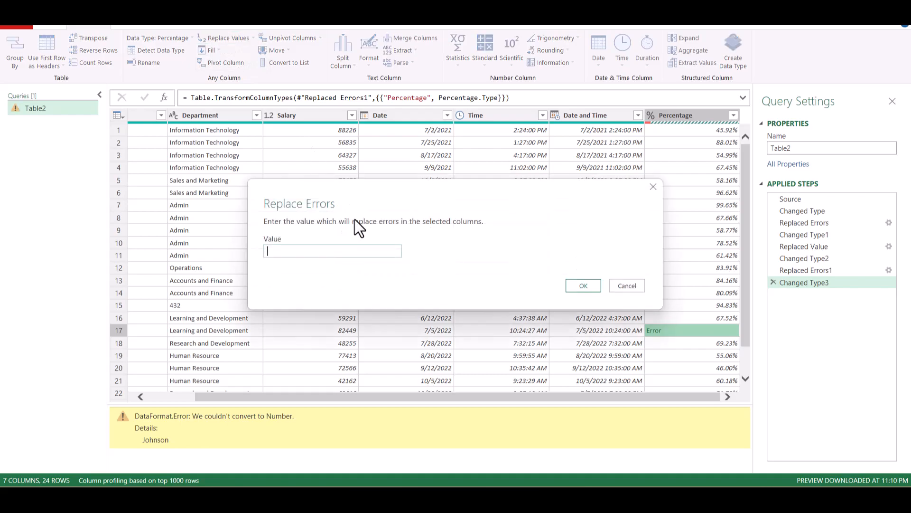
type("88%")
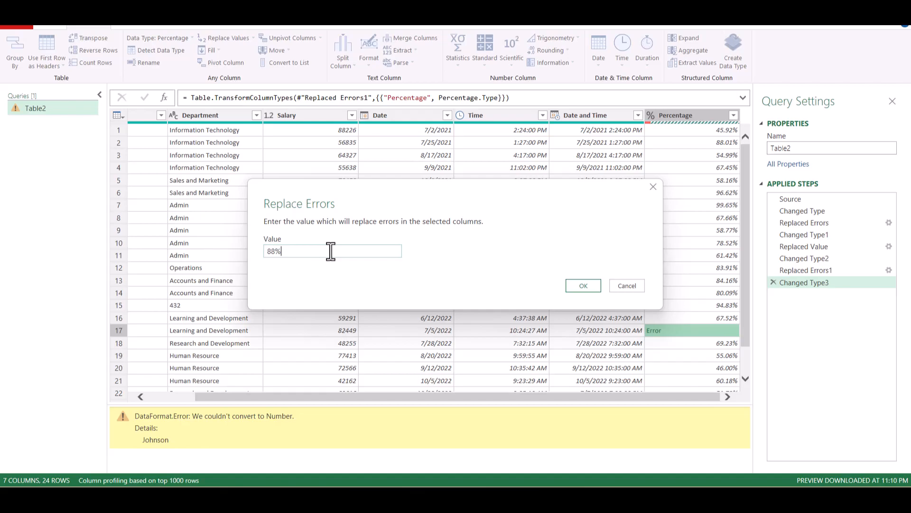
left_click(583, 286)
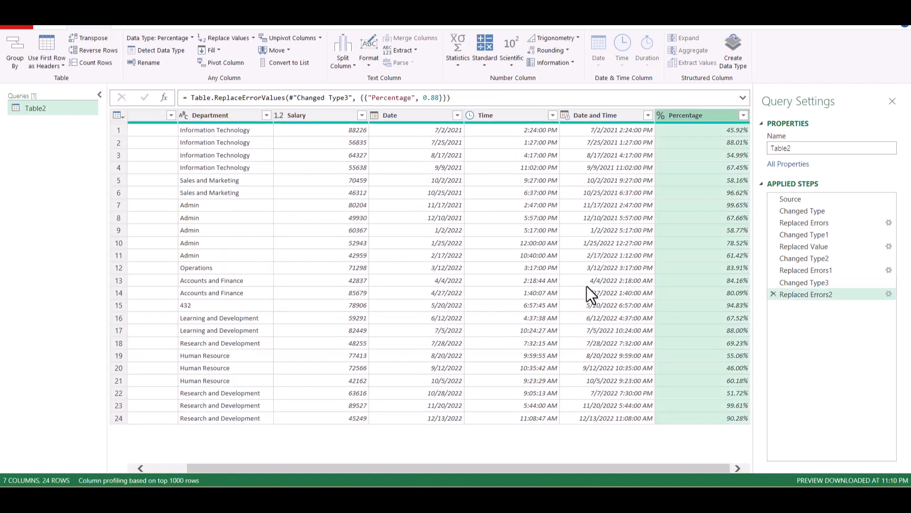
left_click(740, 330)
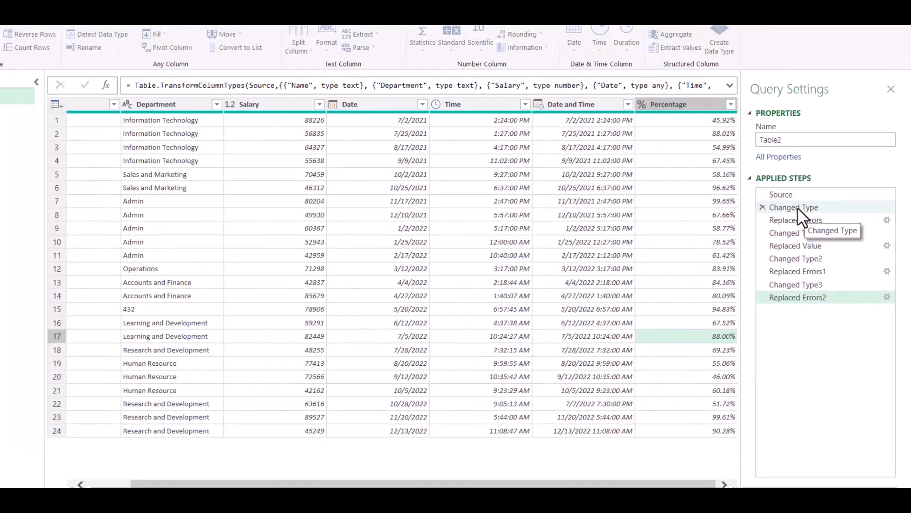
Review the table at the applied steps Changed Type and Replaced Errors, and return to the last step, Replaced Errors2
left_click(719, 174)
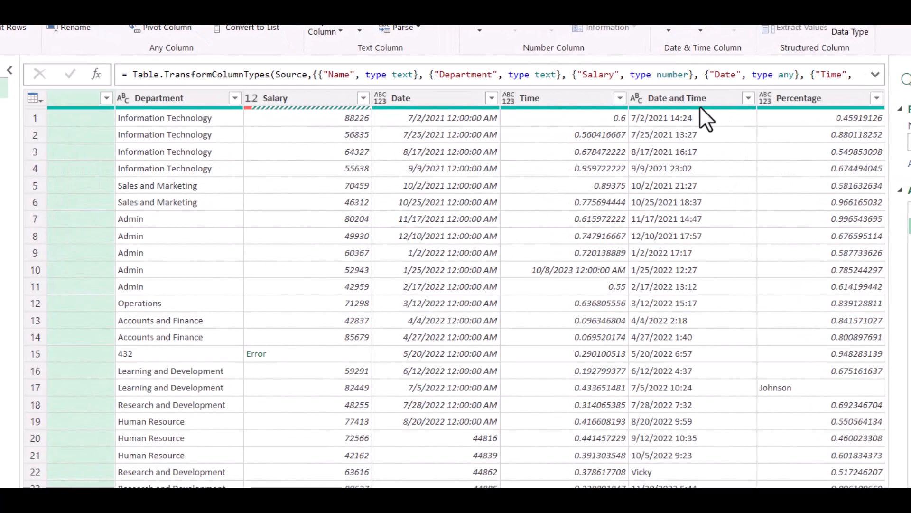
mouse_move(701, 108)
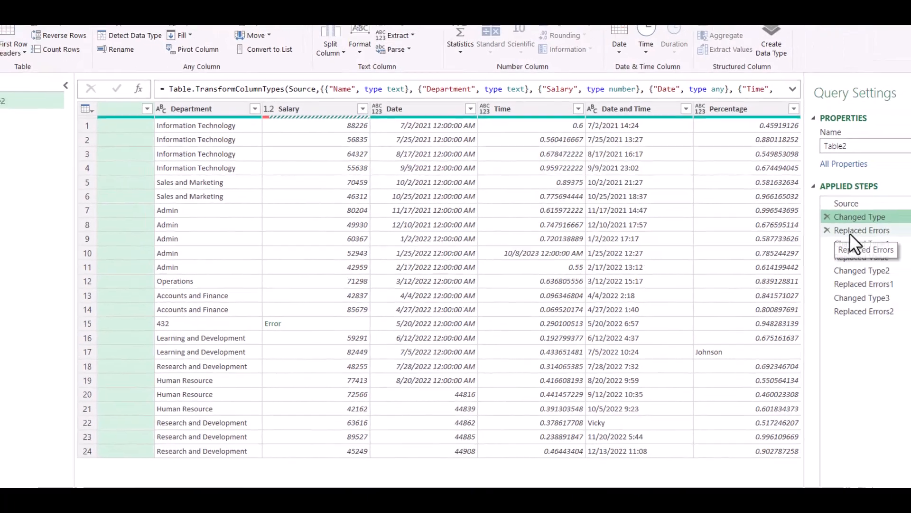
left_click(854, 233)
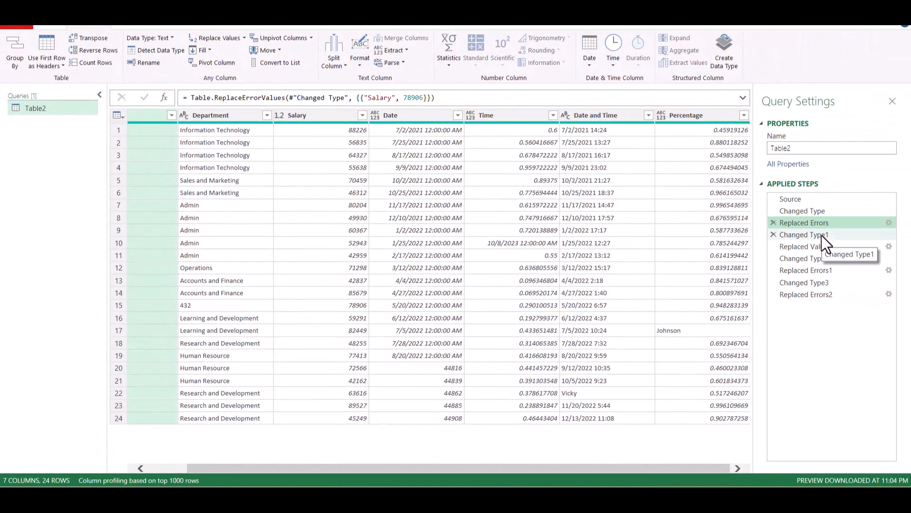
left_click(831, 294)
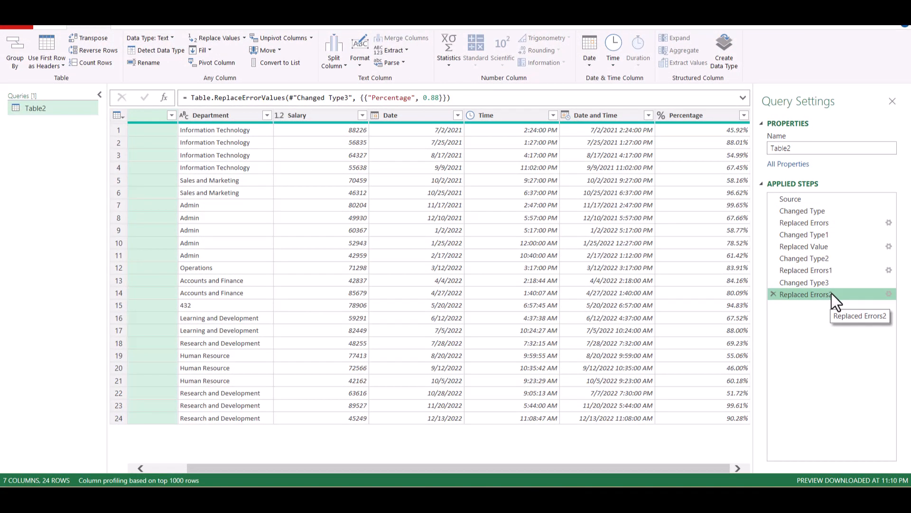